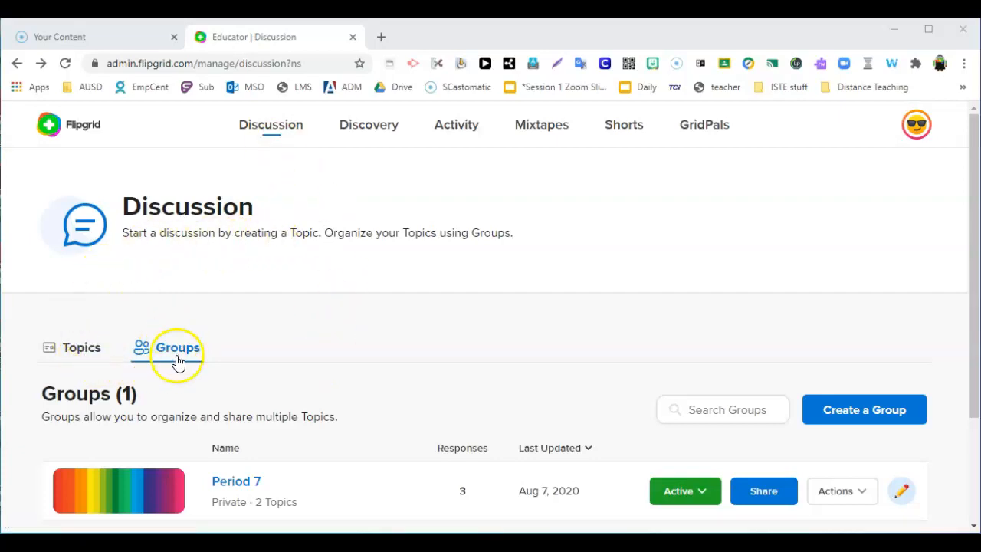
Step: Start a new private group named Period 8 and shorten its join code by removing the last three digits
{"action": "scroll", "coordinate": [180, 362], "scroll_direction": "down", "scroll_amount": 1}
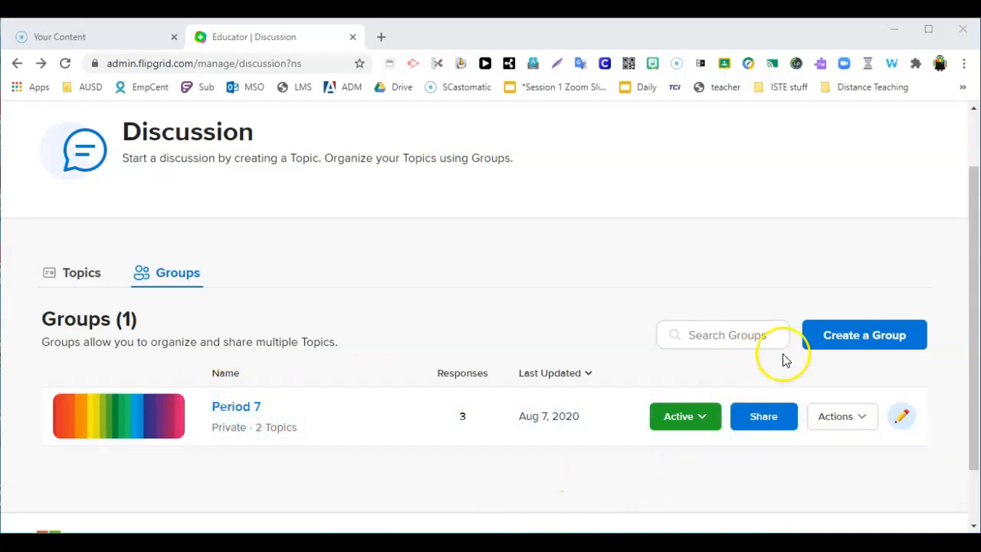
{"action": "left_click", "coordinate": [823, 345]}
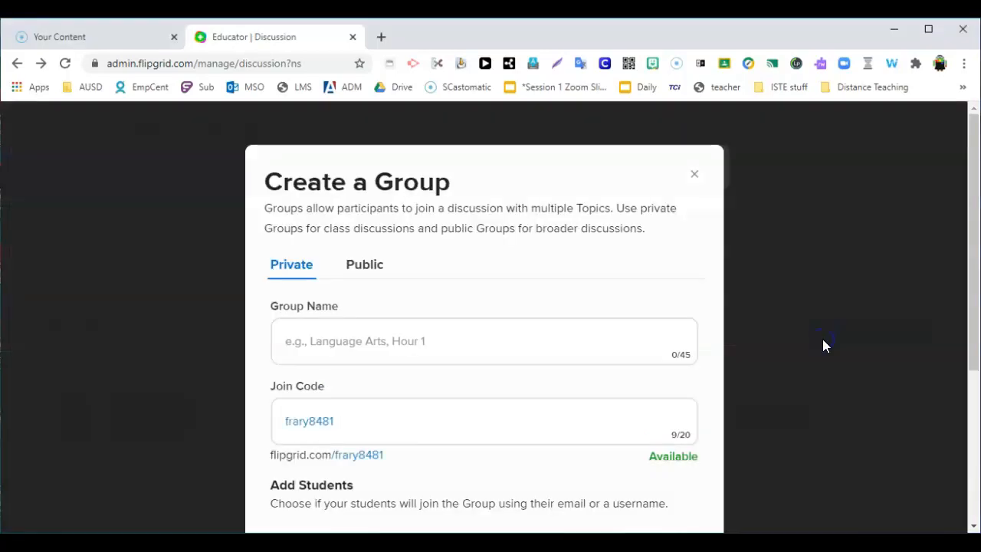
{"action": "left_click", "coordinate": [451, 332]}
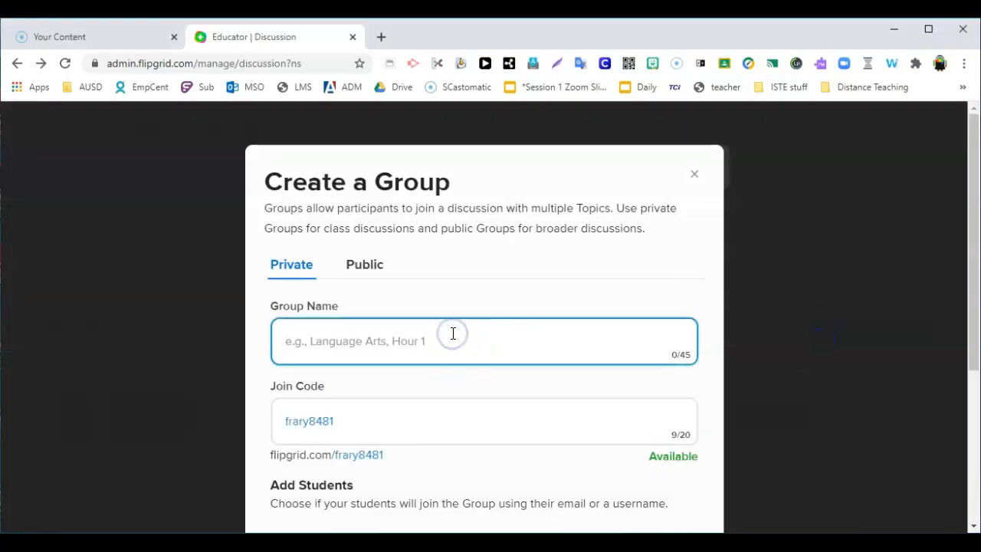
{"action": "type", "text": "Period 8"}
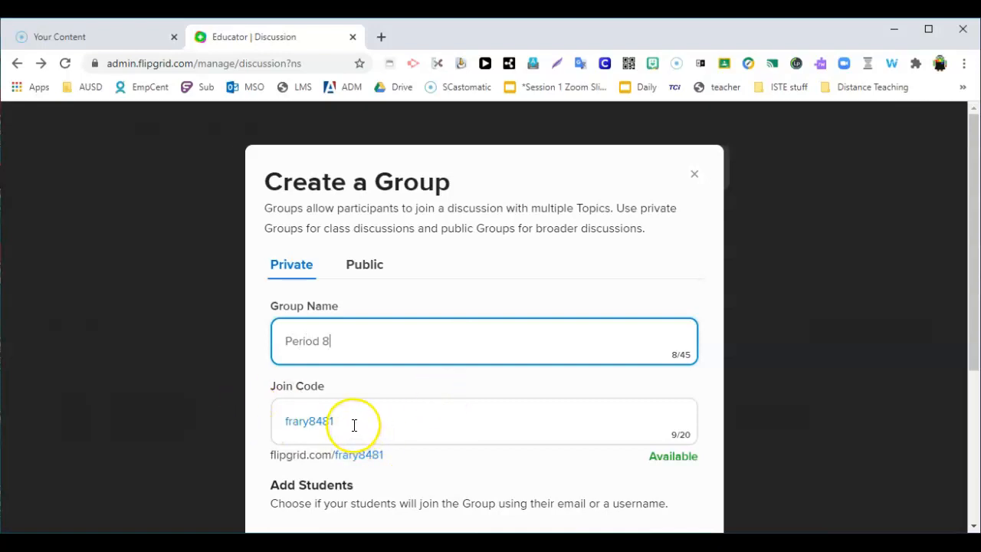
{"action": "left_click_drag", "start_coordinate": [332, 416], "coordinate": [319, 417]}
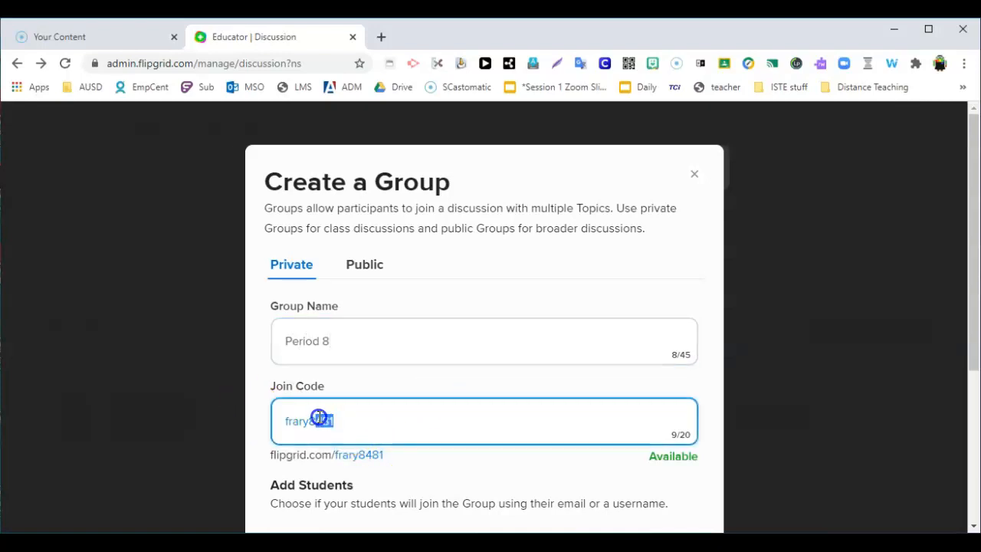
{"action": "key", "text": "BackSpace"}
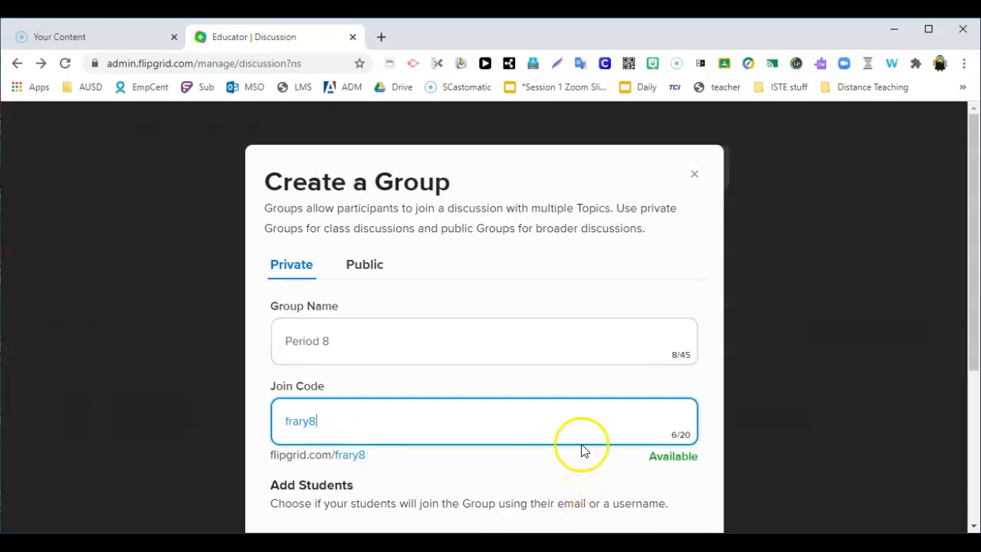
Step: Set students to join the group with Student Email and continue to the student access settings
{"action": "scroll", "coordinate": [582, 464], "scroll_direction": "down", "scroll_amount": 3}
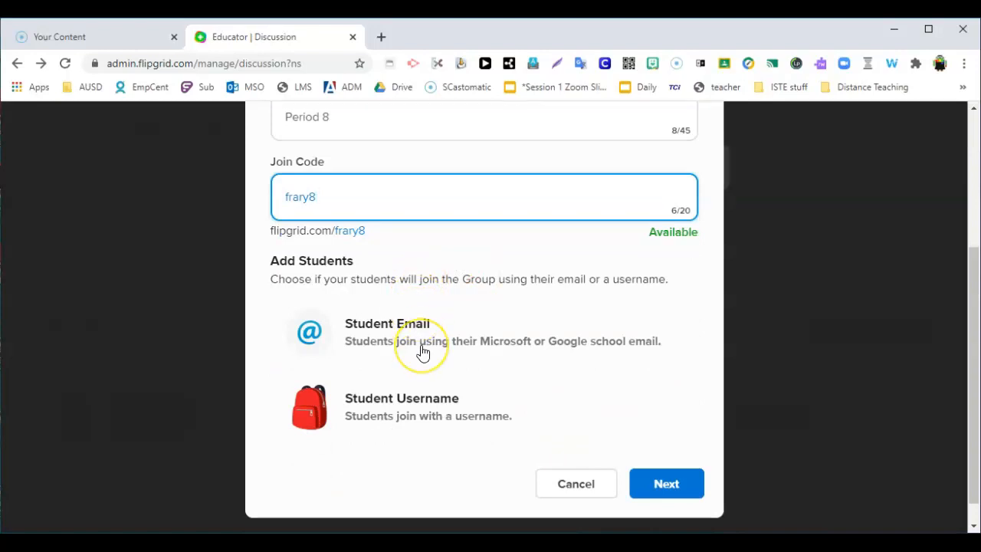
{"action": "left_click", "coordinate": [426, 324]}
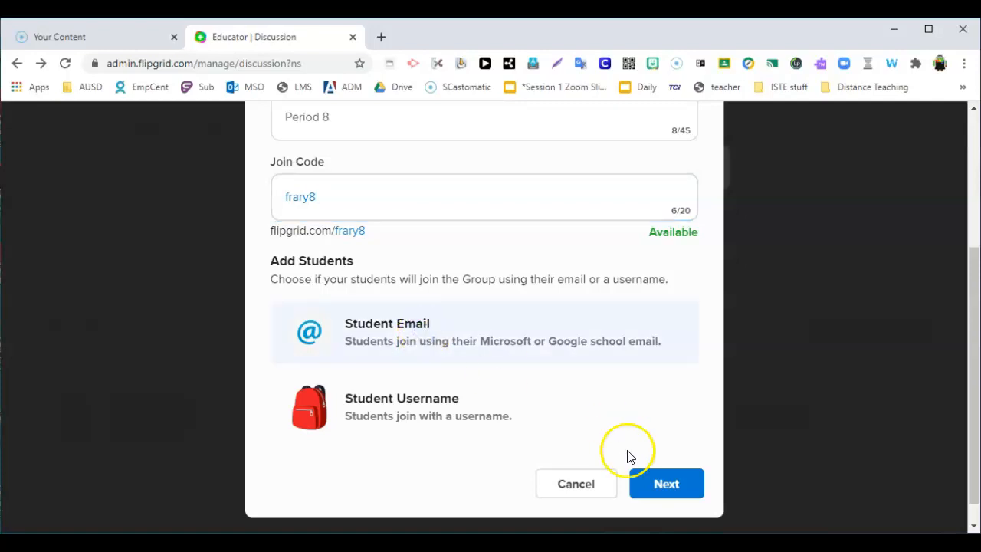
{"action": "left_click", "coordinate": [686, 485]}
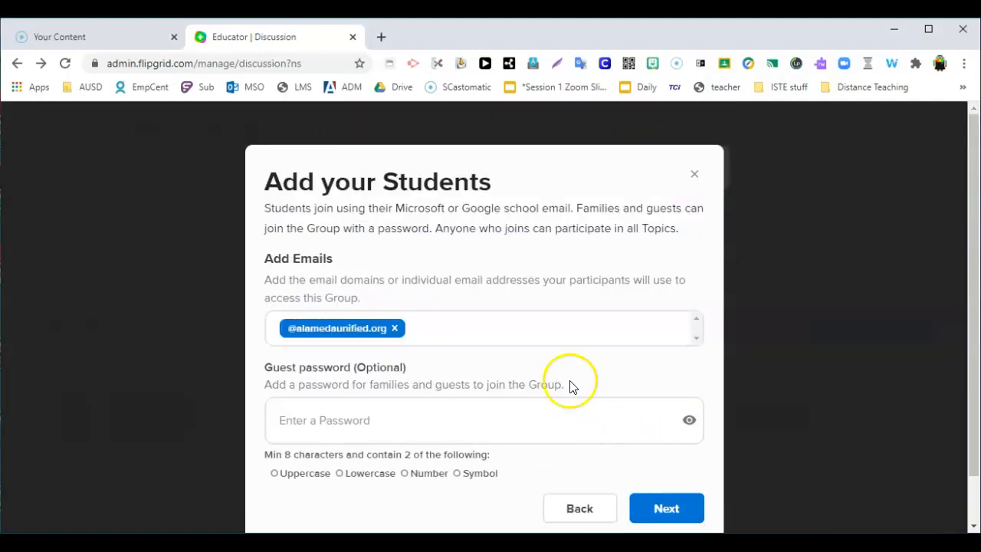
{"action": "left_click", "coordinate": [534, 325]}
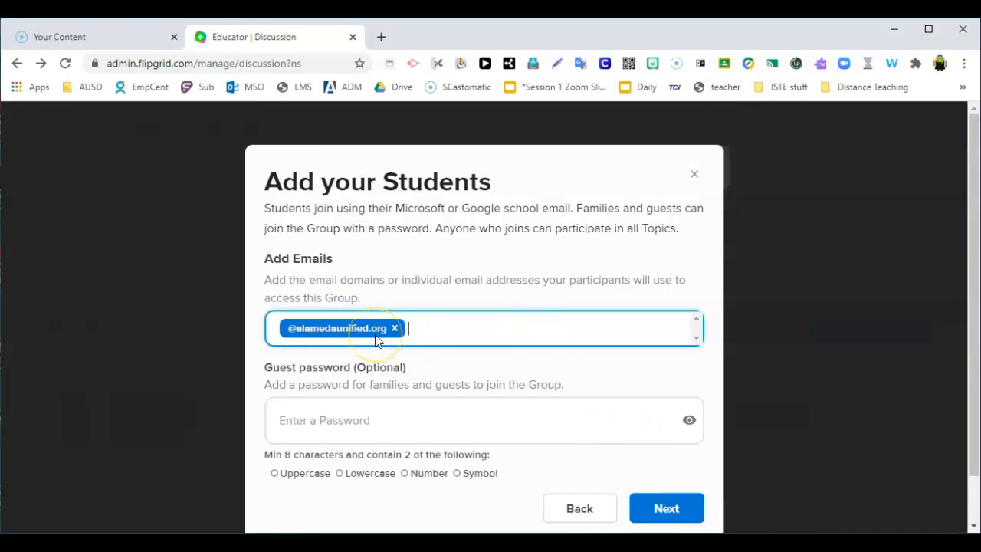
{"action": "type", "text": "ausdg.us"}
{"action": "key", "text": "BackSpace"}
{"action": "key", "text": "BackSpace"}
{"action": "key", "text": "BackSpace"}
{"action": "key", "text": "BackSpace"}
{"action": "key", "text": "BackSpace"}
{"action": "key", "text": "BackSpace"}
{"action": "key", "text": "BackSpace"}
{"action": "key", "text": "BackSpace"}
{"action": "type", "text": "@ausdg.us"}
{"action": "left_click", "coordinate": [445, 344]}
{"action": "left_click", "coordinate": [446, 345]}
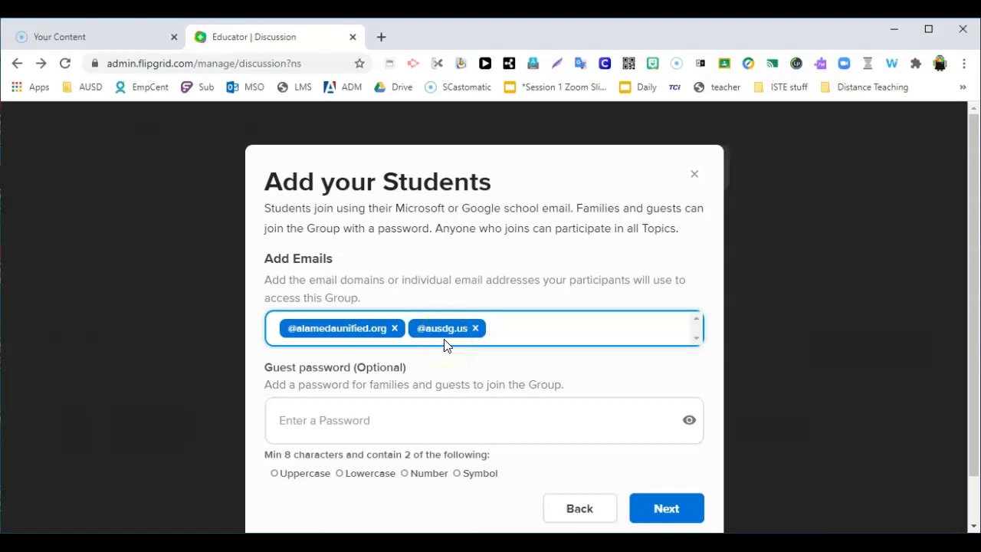
Step: Finish creating the group without a guest password or duplicated topics, and open the group's page
{"action": "scroll", "coordinate": [562, 405], "scroll_direction": "down", "scroll_amount": 1}
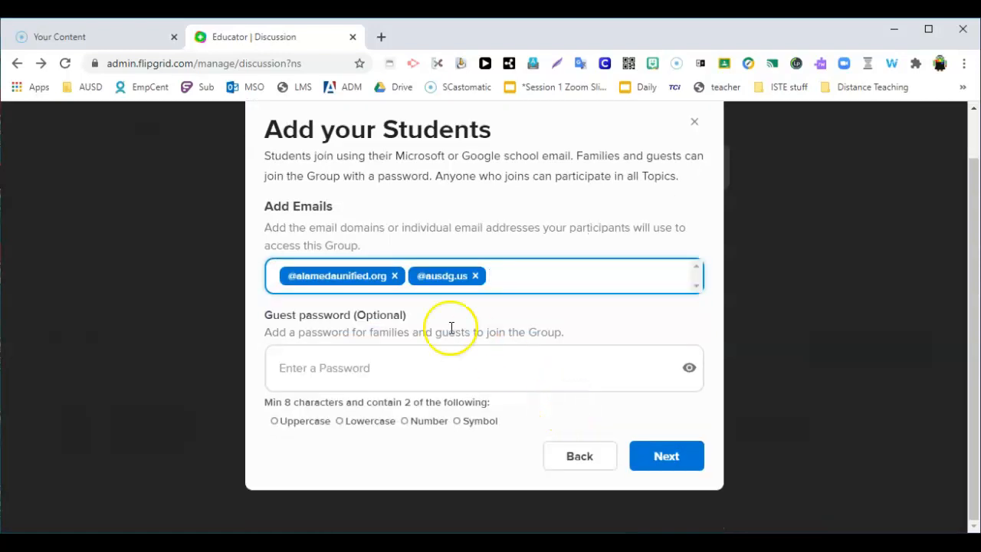
{"action": "left_click", "coordinate": [447, 379]}
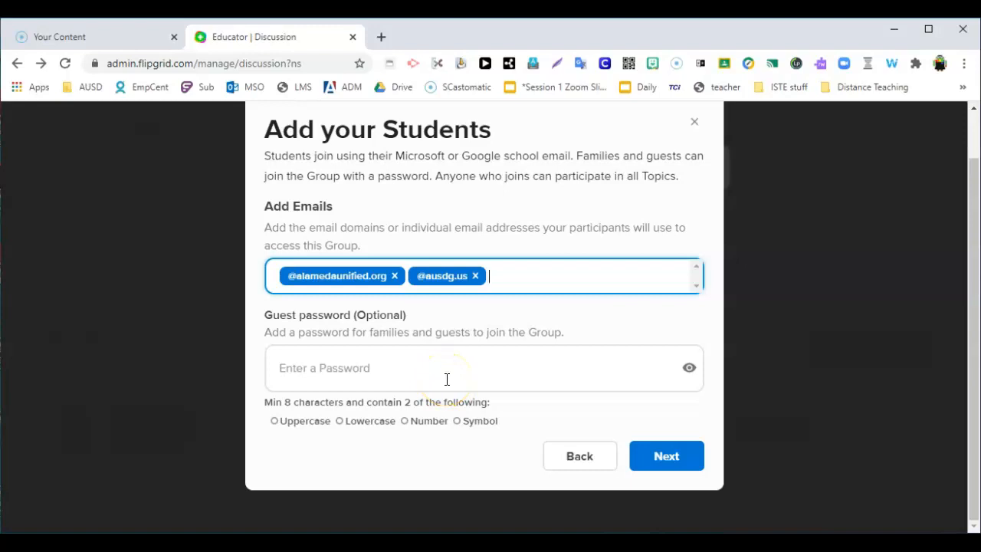
{"action": "left_click", "coordinate": [452, 363]}
{"action": "left_click", "coordinate": [686, 465]}
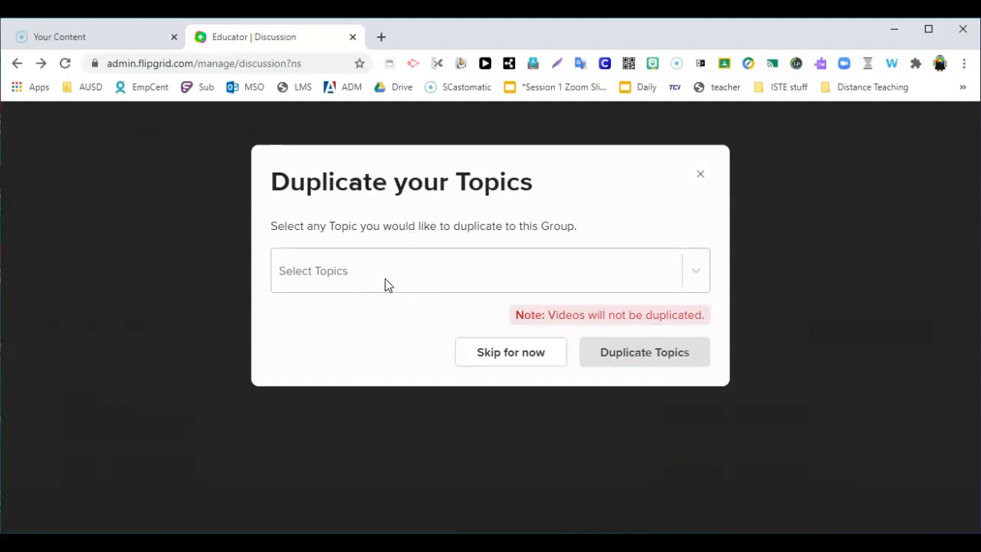
{"action": "left_click", "coordinate": [509, 360]}
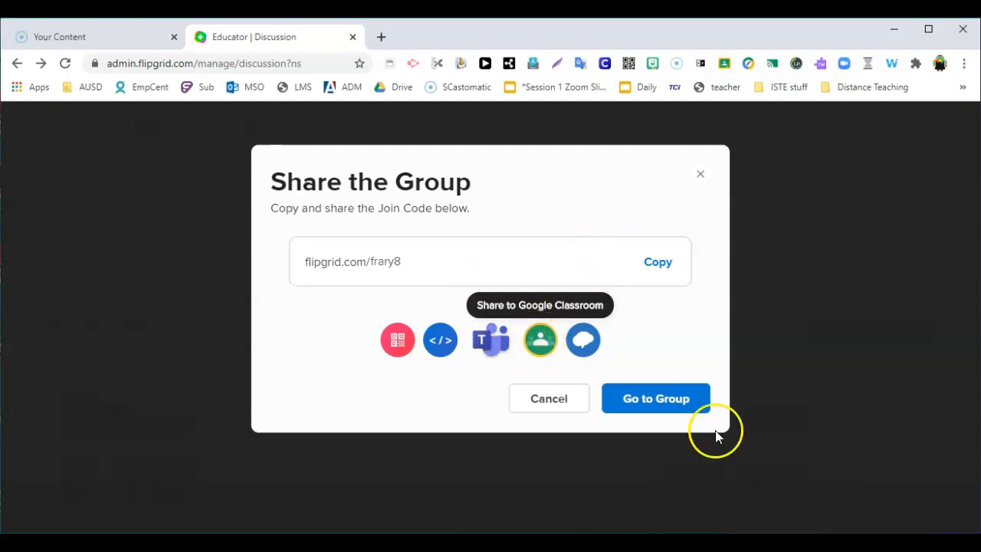
{"action": "left_click", "coordinate": [661, 404]}
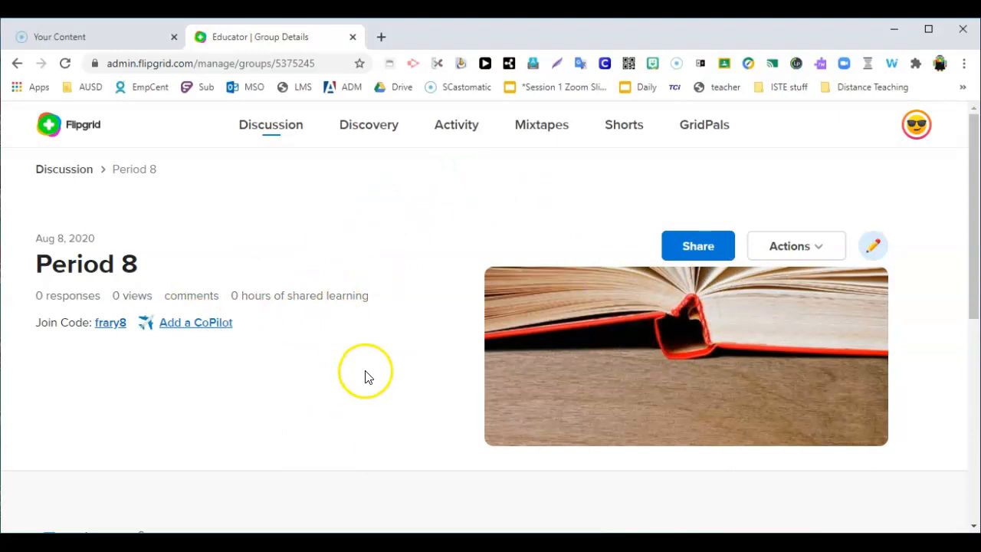
Step: Start a new topic in the Period 8 group and title it "Introduce Yourself"
{"action": "scroll", "coordinate": [365, 364], "scroll_direction": "down", "scroll_amount": 1}
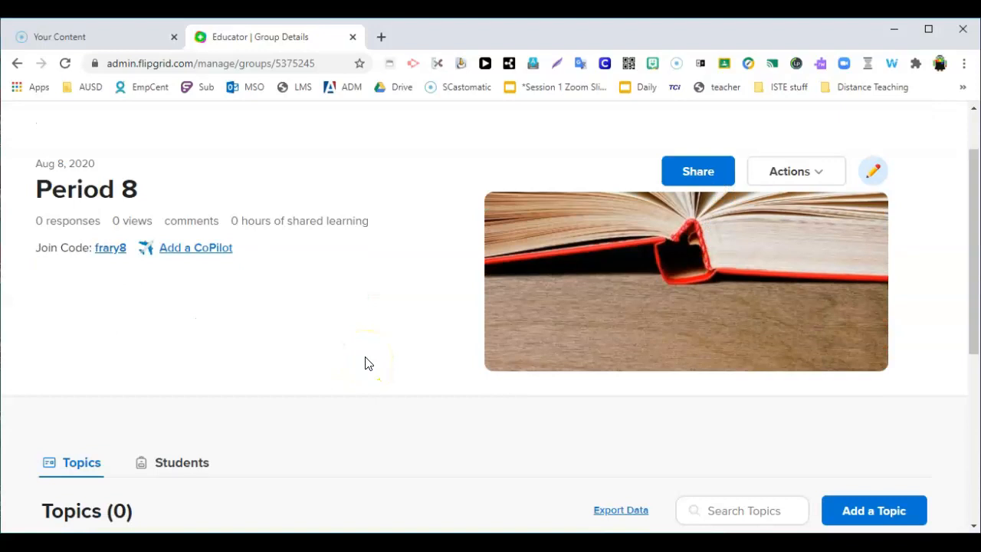
{"action": "scroll", "coordinate": [366, 364], "scroll_direction": "down", "scroll_amount": 1}
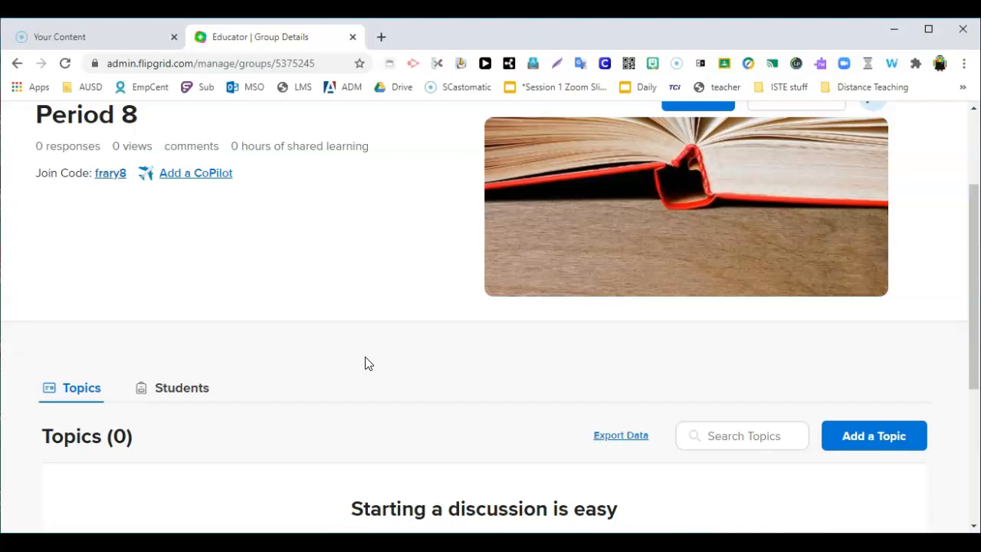
{"action": "scroll", "coordinate": [366, 364], "scroll_direction": "down", "scroll_amount": 1}
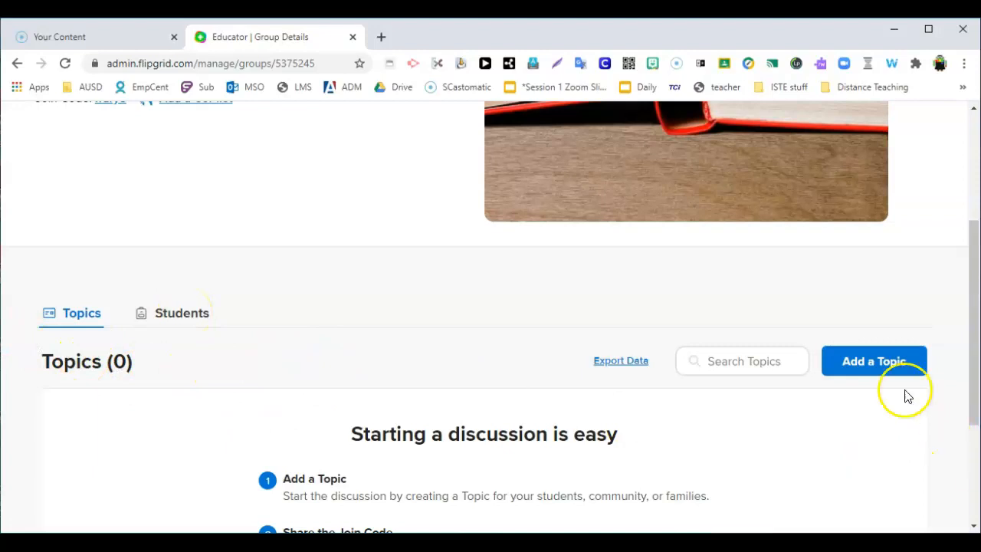
{"action": "left_click", "coordinate": [879, 365]}
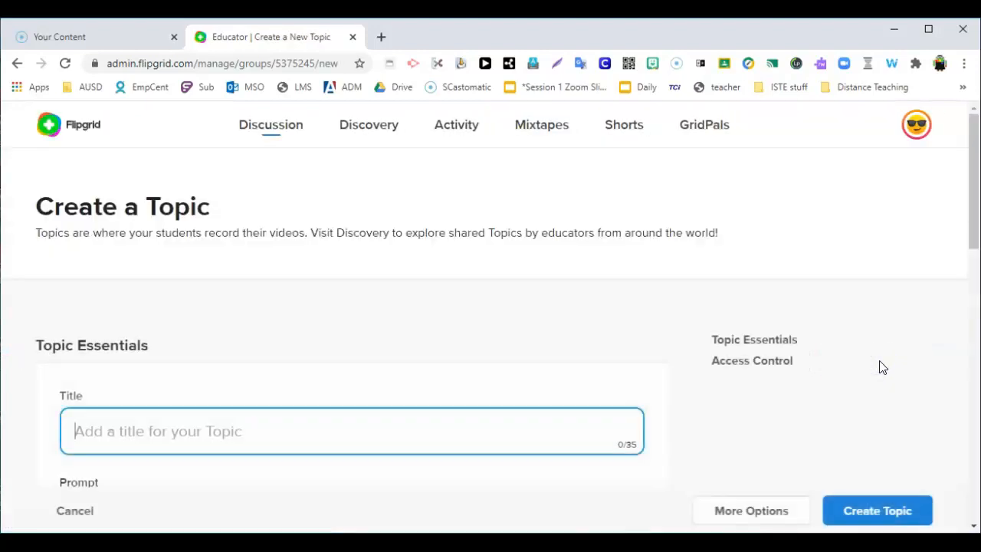
{"action": "scroll", "coordinate": [7, 148], "scroll_direction": "down", "scroll_amount": 2}
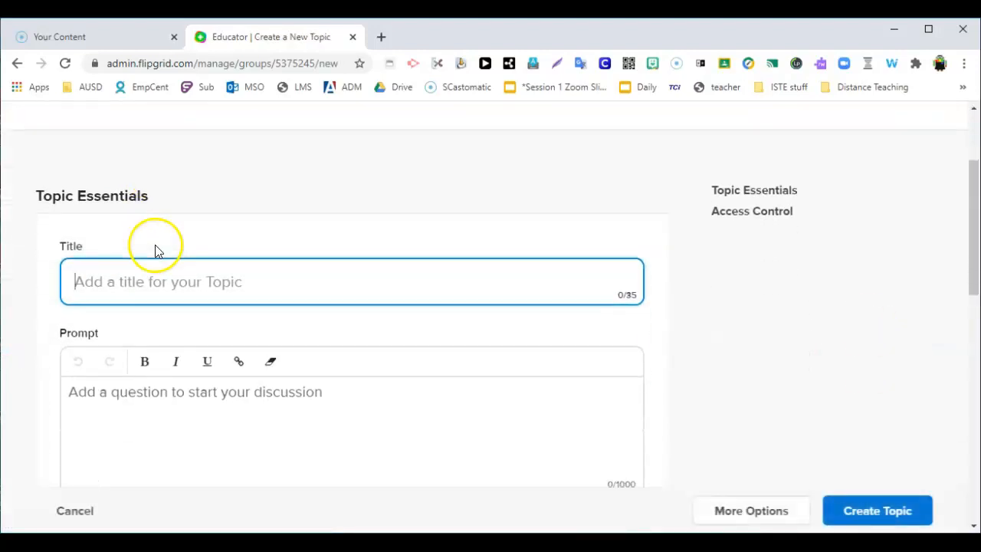
{"action": "type", "text": "Int"}
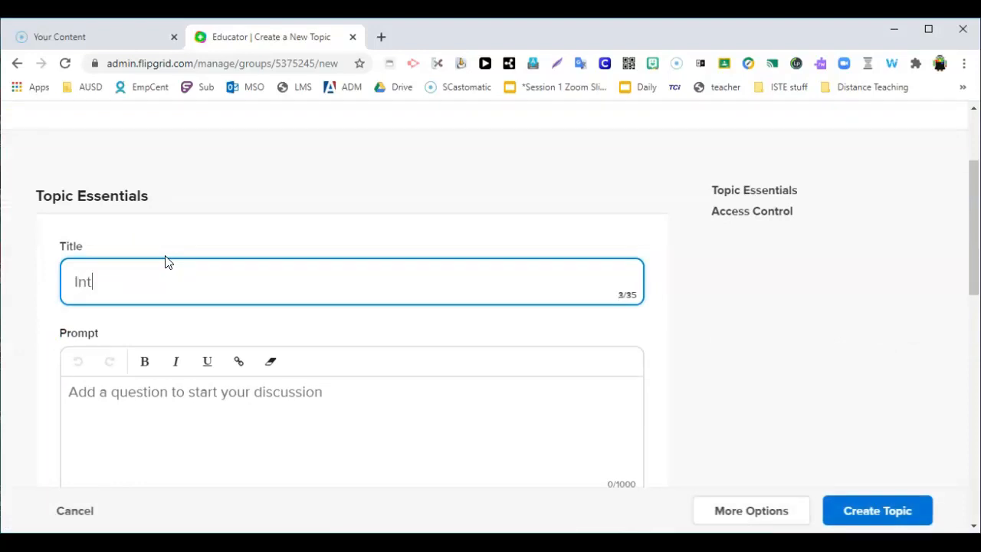
{"action": "type", "text": "roduced"}
{"action": "key", "text": "BackSpace"}
{"action": "key", "text": "BackSpace"}
{"action": "left_click", "coordinate": [155, 260]}
{"action": "type", "text": "Your"}
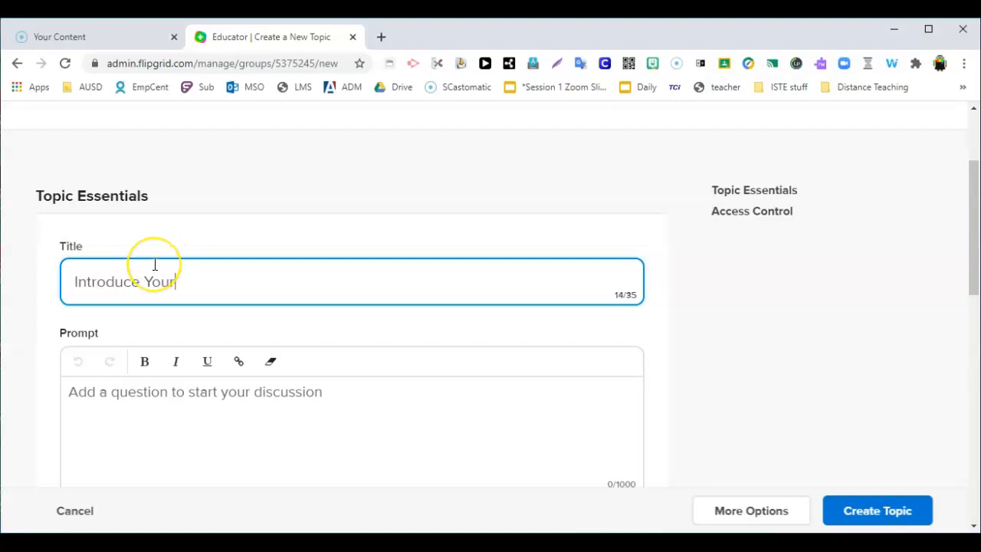
{"action": "type", "text": "self"}
Step: Enter the topic prompt "Share your interests and goals."
{"action": "left_click", "coordinate": [316, 399]}
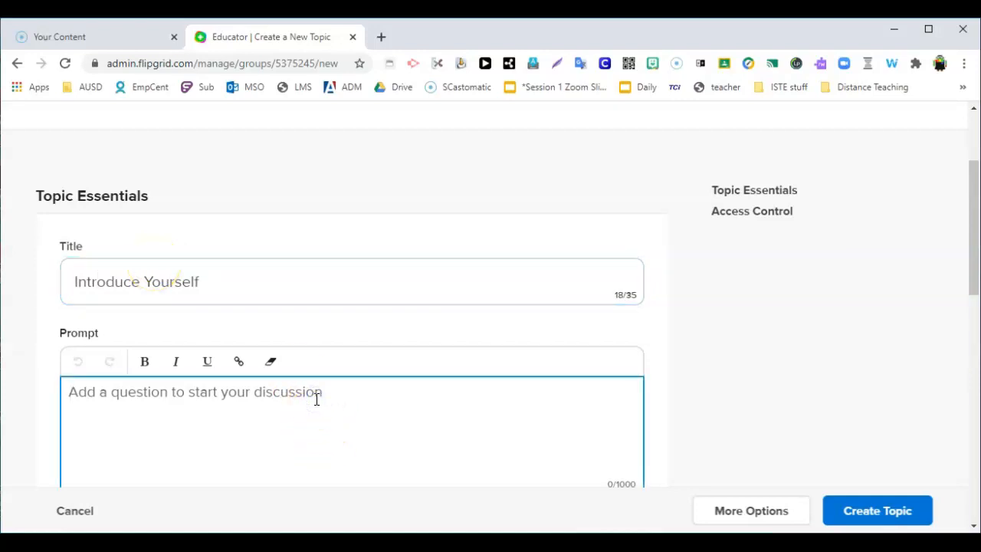
{"action": "type", "text": "Share"}
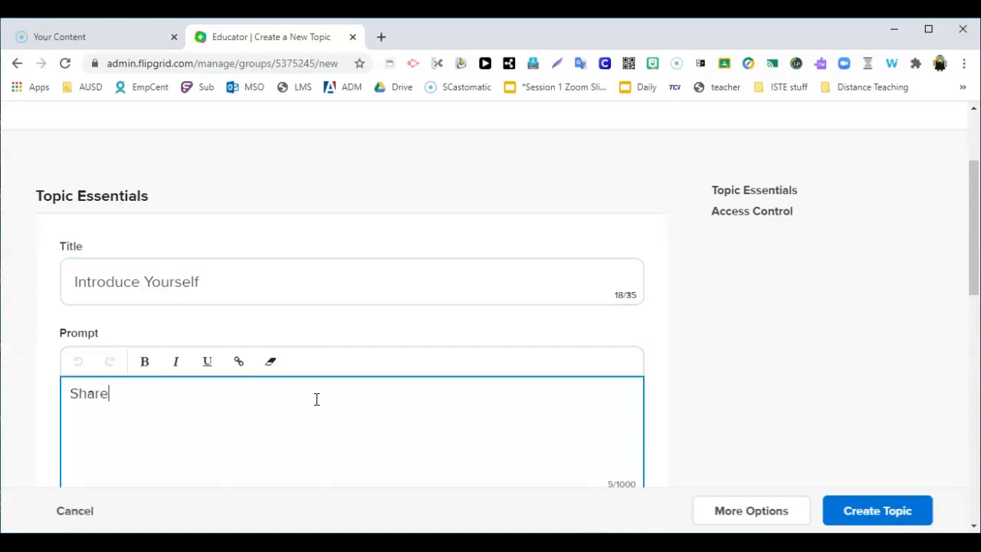
{"action": "type", "text": " your interests and goals."}
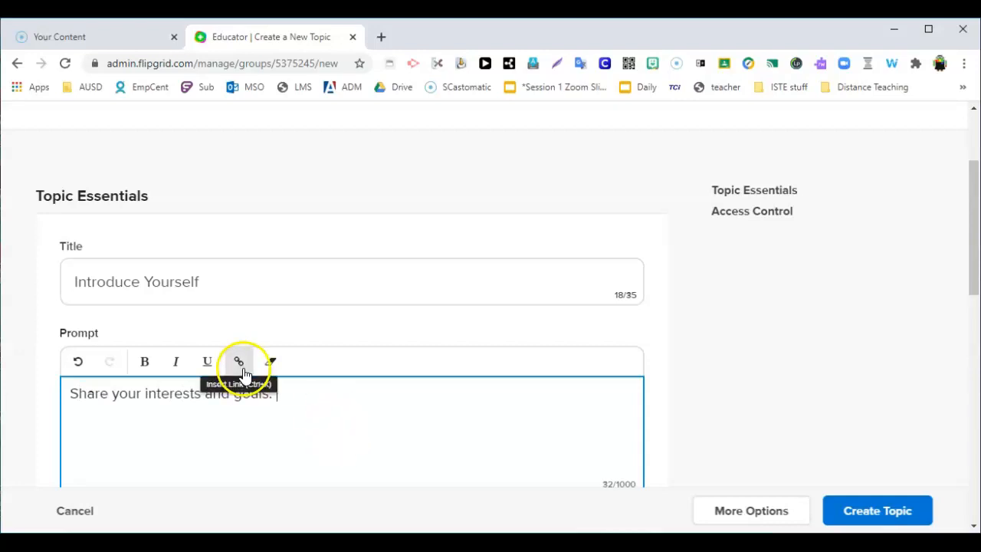
Step: Set the topic's recording time to 30 seconds
{"action": "scroll", "coordinate": [389, 452], "scroll_direction": "down", "scroll_amount": 1}
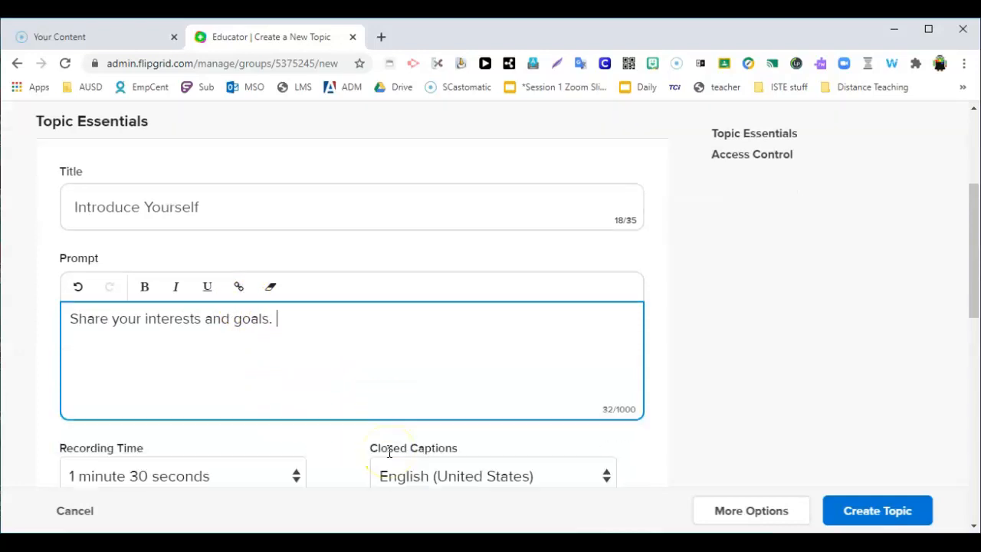
{"action": "scroll", "coordinate": [449, 432], "scroll_direction": "down", "scroll_amount": 1}
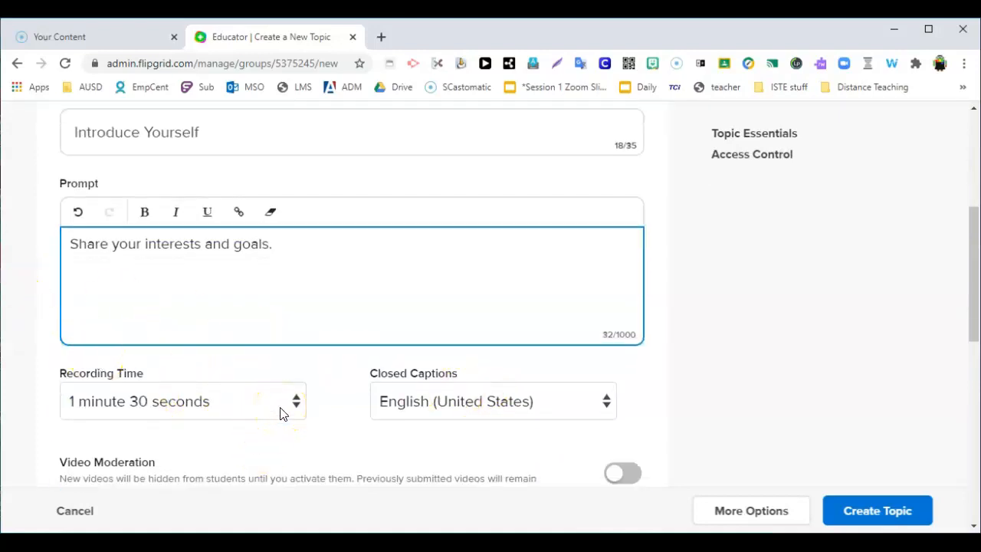
{"action": "scroll", "coordinate": [280, 414], "scroll_direction": "down", "scroll_amount": 1}
{"action": "left_click", "coordinate": [285, 327]}
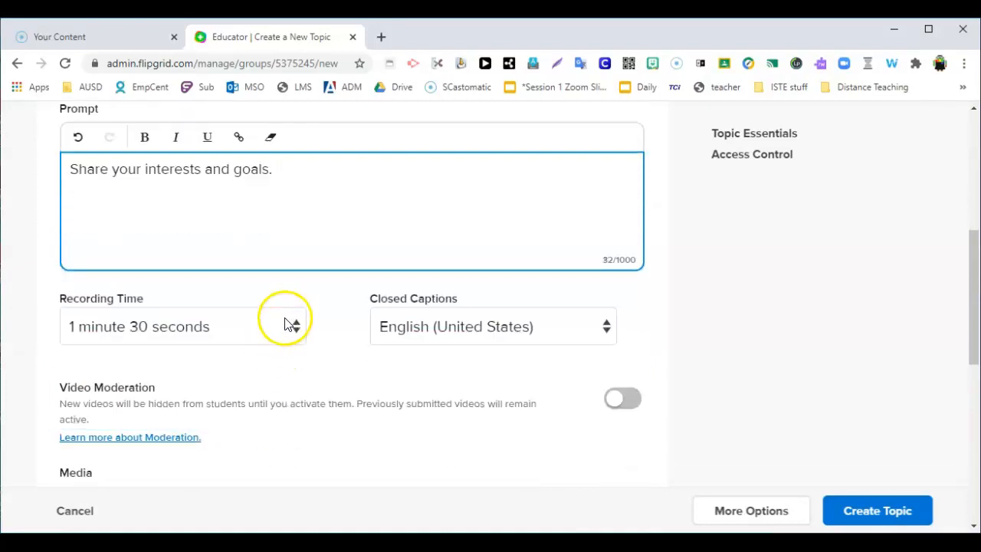
{"action": "left_click", "coordinate": [274, 373]}
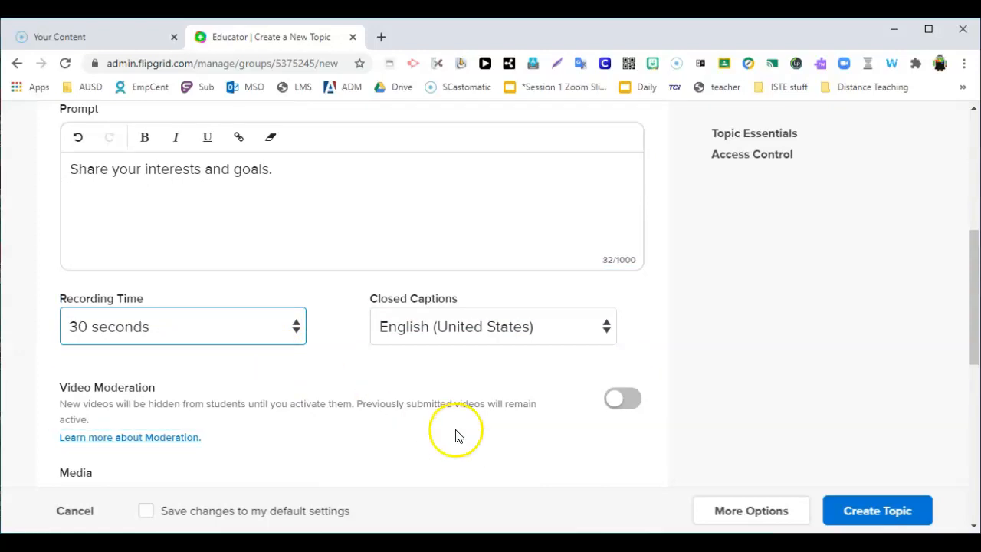
Step: Turn on Video Moderation for the topic so new videos stay hidden until activated
{"action": "scroll", "coordinate": [455, 435], "scroll_direction": "down", "scroll_amount": 2}
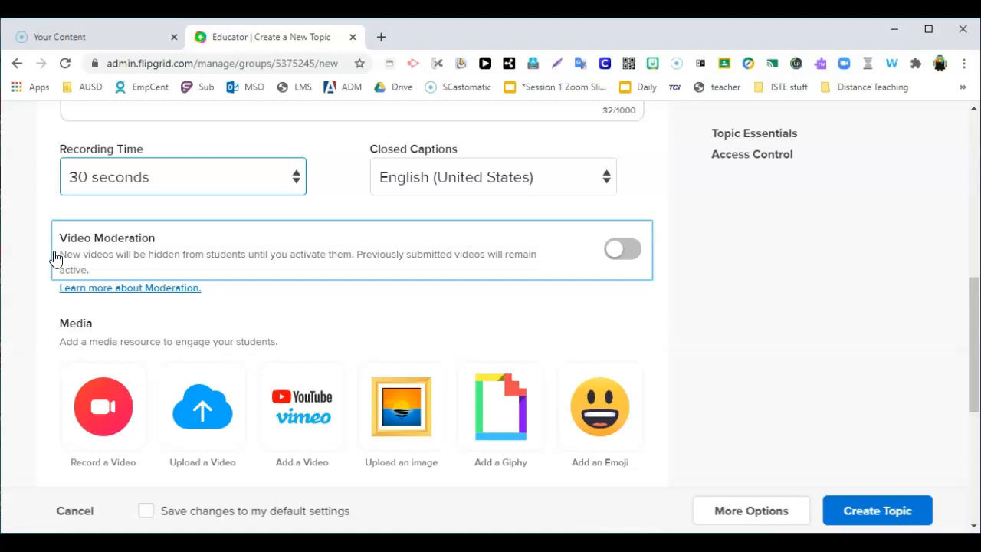
{"action": "left_click", "coordinate": [624, 254]}
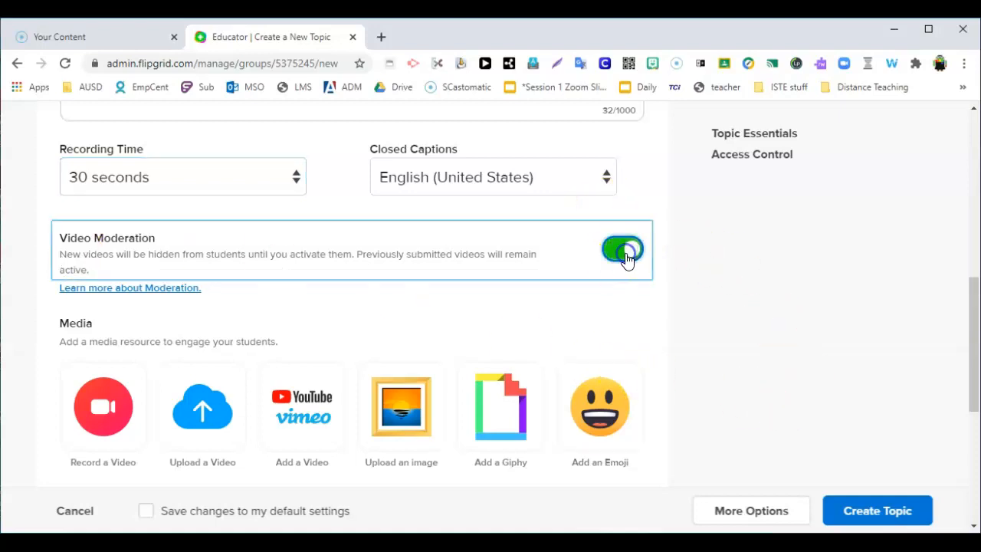
{"action": "left_click", "coordinate": [674, 278]}
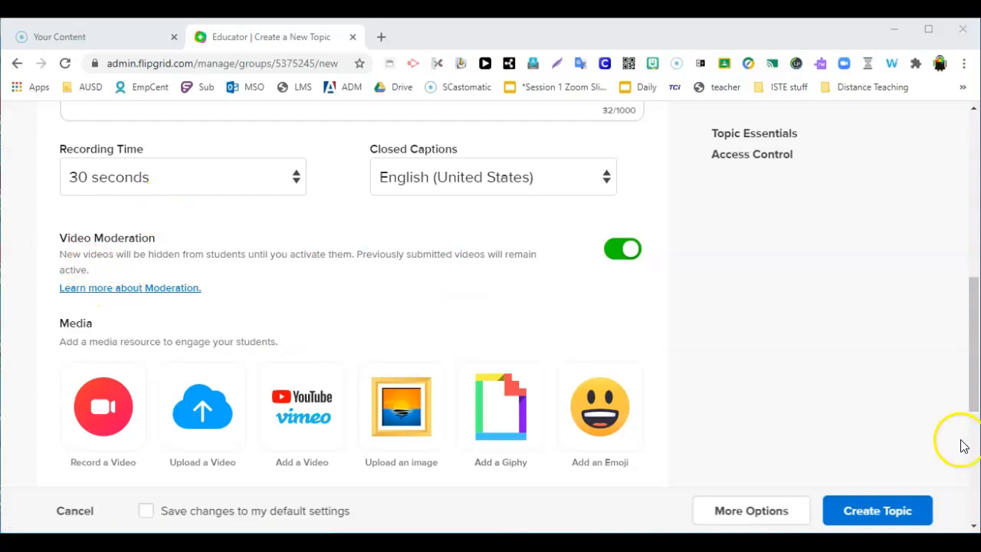
{"action": "scroll", "coordinate": [697, 353], "scroll_direction": "down", "scroll_amount": 2}
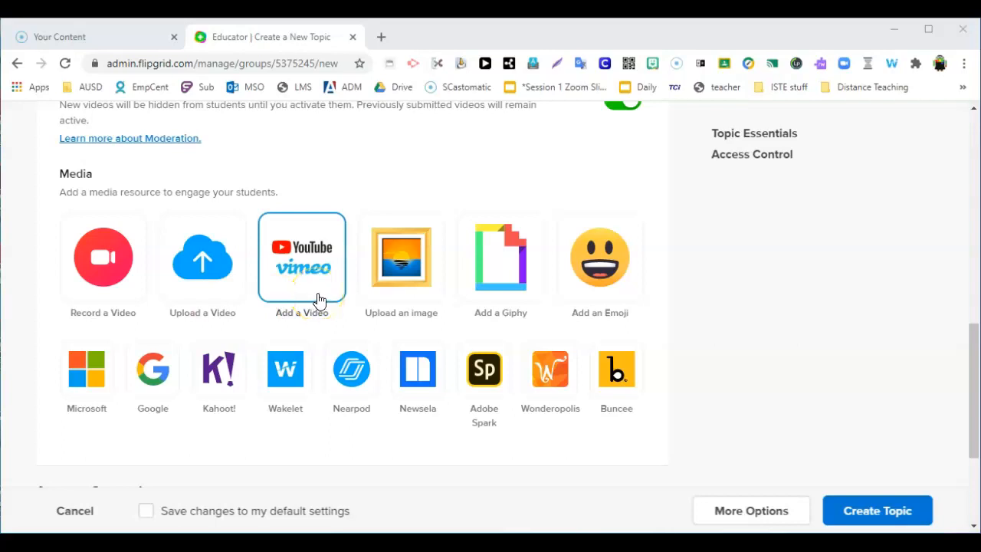
{"action": "left_click", "coordinate": [397, 305]}
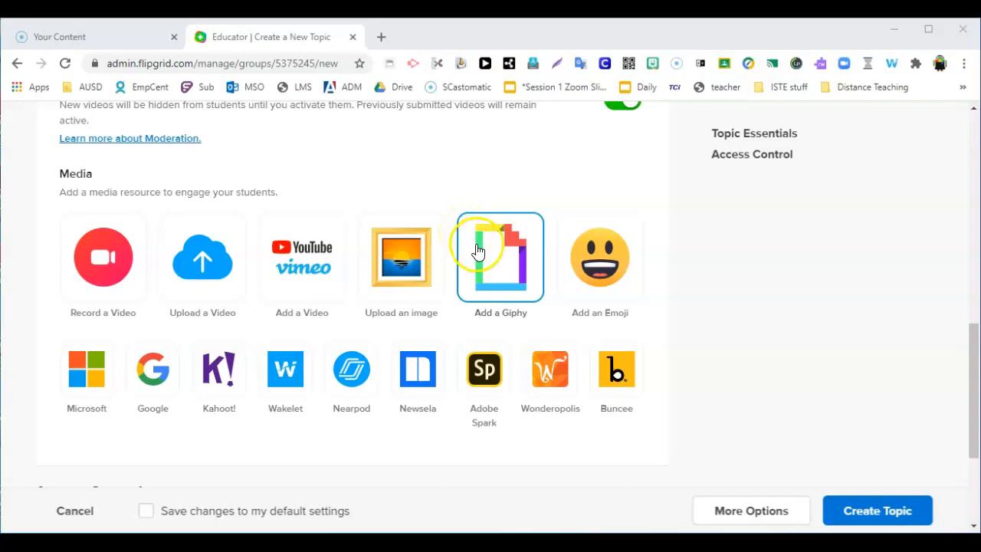
{"action": "scroll", "coordinate": [541, 266], "scroll_direction": "down", "scroll_amount": 3}
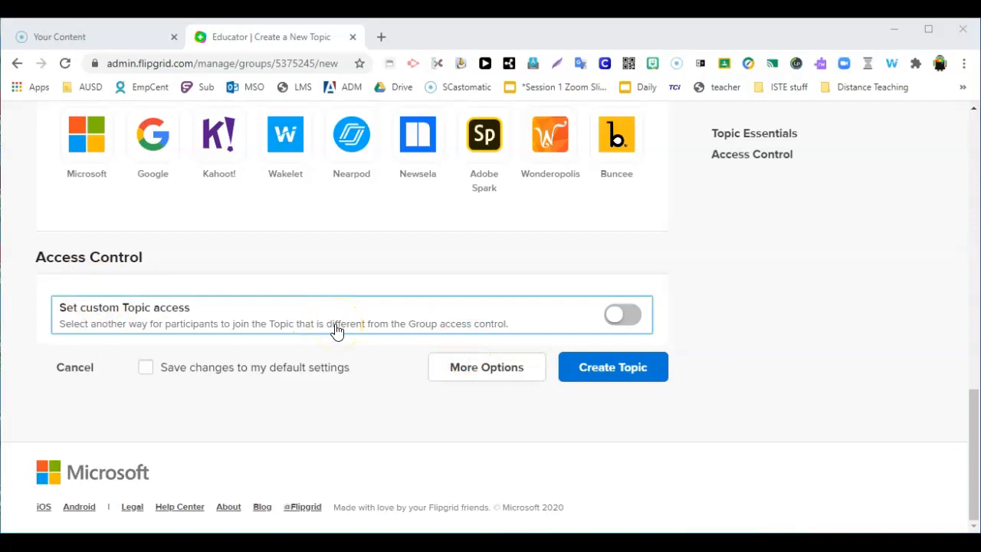
Step: Expand the topic's additional options and review the attachment fields and the available topic statuses
{"action": "left_click", "coordinate": [460, 373]}
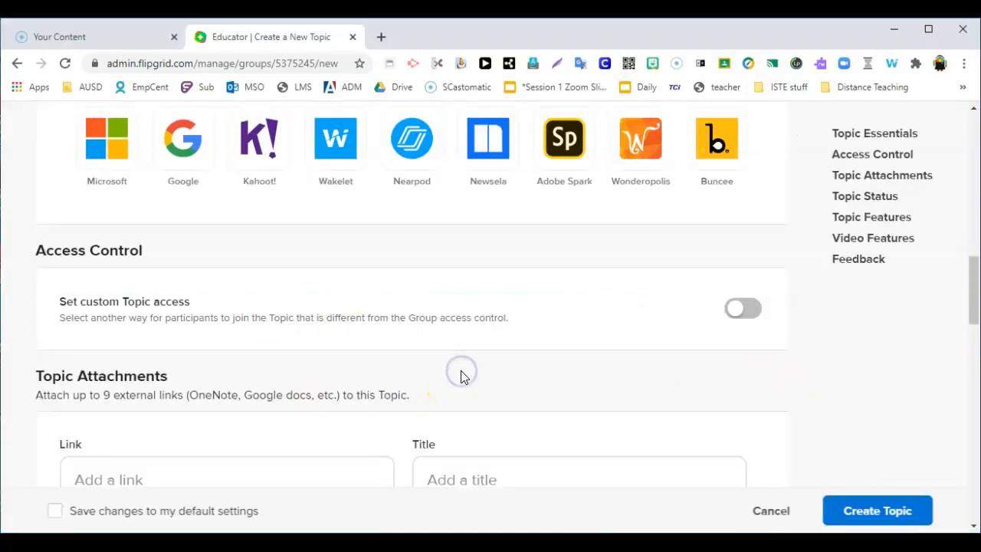
{"action": "scroll", "coordinate": [464, 364], "scroll_direction": "down", "scroll_amount": 2}
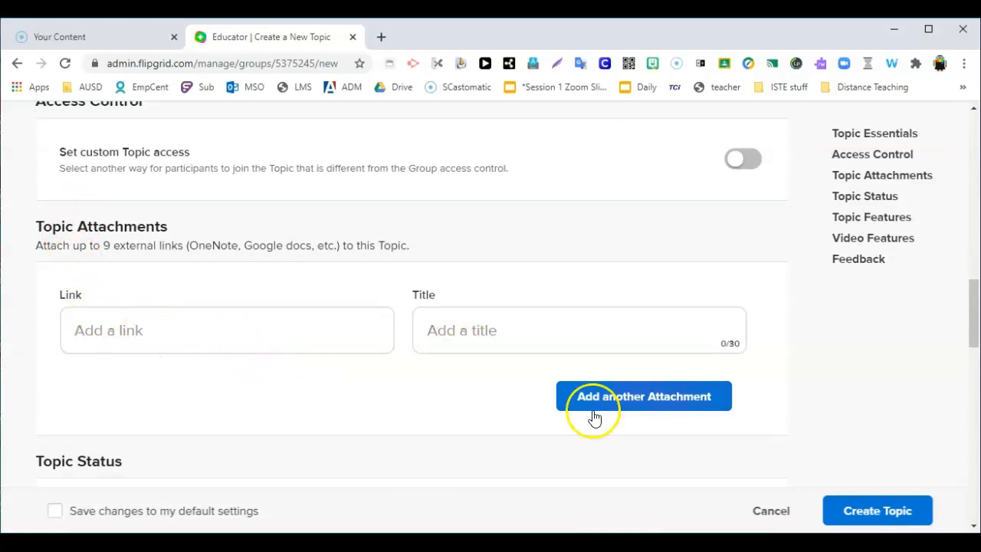
{"action": "scroll", "coordinate": [569, 347], "scroll_direction": "down", "scroll_amount": 2}
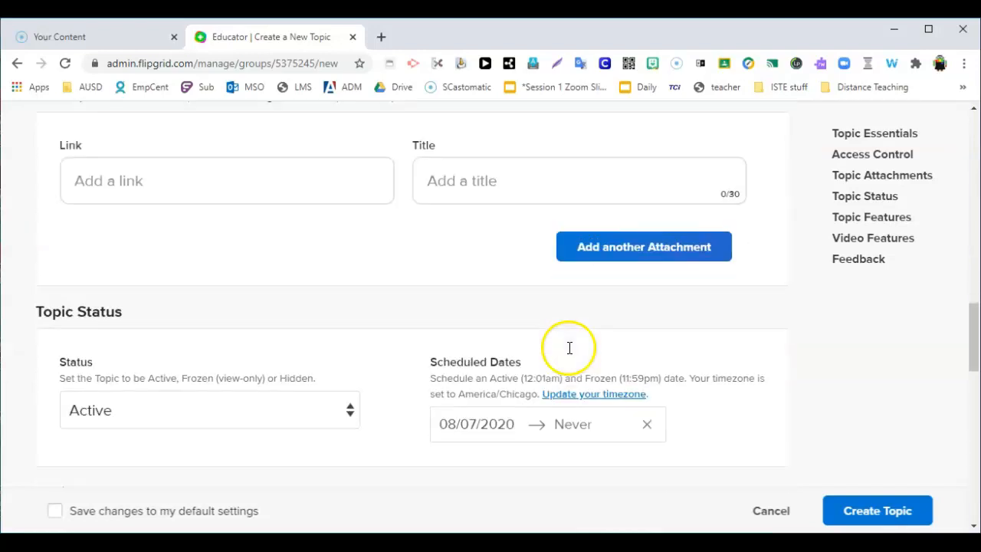
{"action": "scroll", "coordinate": [569, 348], "scroll_direction": "down", "scroll_amount": 1}
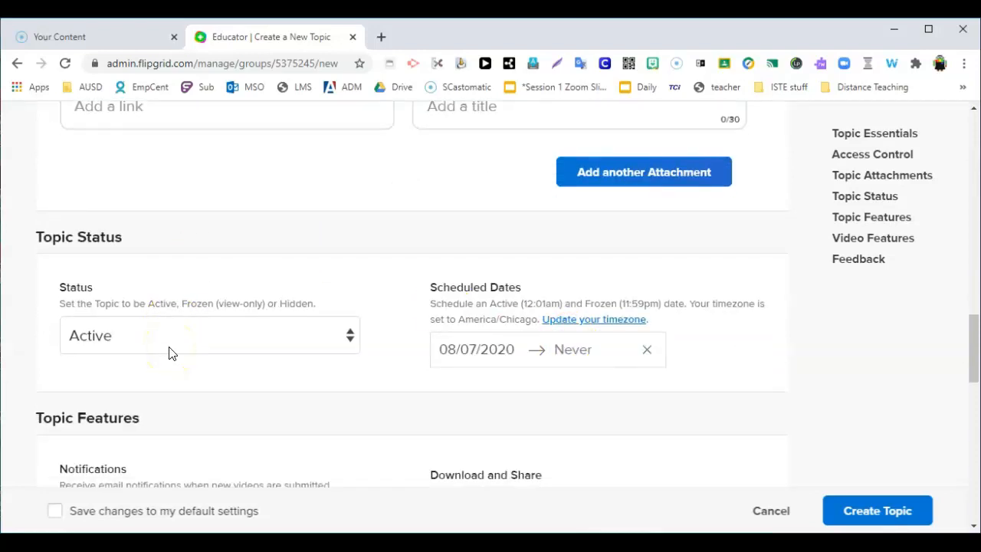
{"action": "left_click", "coordinate": [322, 333]}
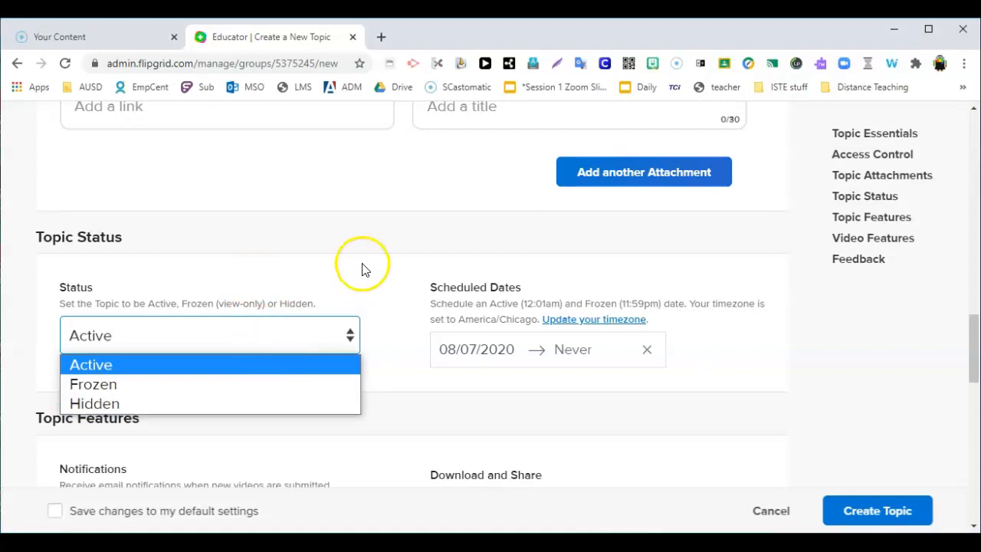
{"action": "left_click", "coordinate": [381, 248]}
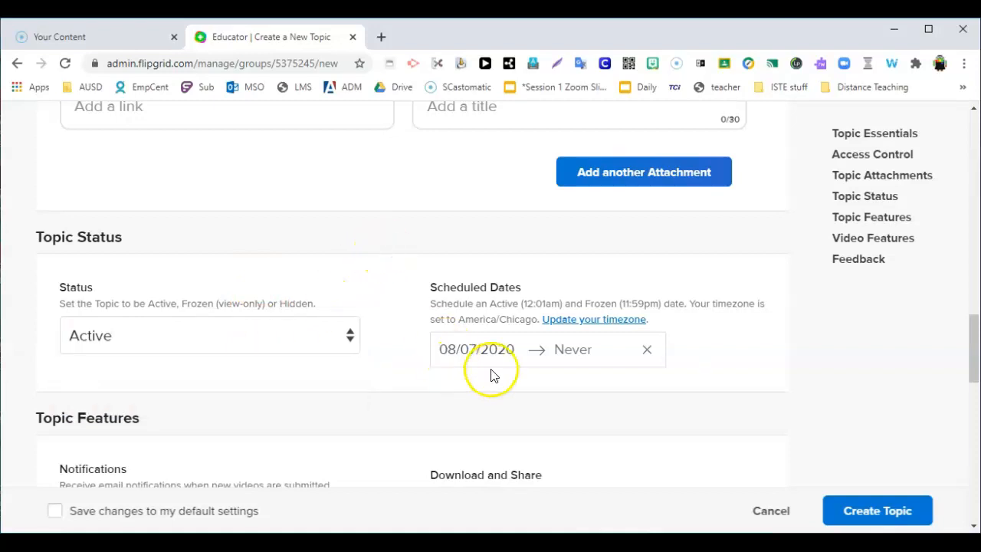
Step: Turn off Download and Share in the topic features so students cannot download or share their videos
{"action": "scroll", "coordinate": [611, 374], "scroll_direction": "down", "scroll_amount": 1}
{"action": "left_click", "coordinate": [609, 355]}
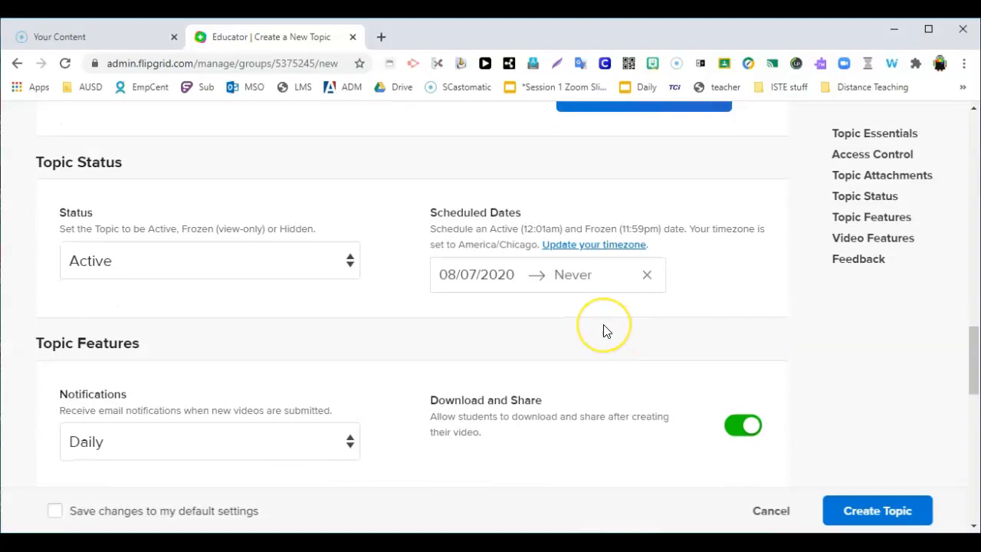
{"action": "scroll", "coordinate": [604, 329], "scroll_direction": "down", "scroll_amount": 1}
{"action": "scroll", "coordinate": [603, 332], "scroll_direction": "down", "scroll_amount": 1}
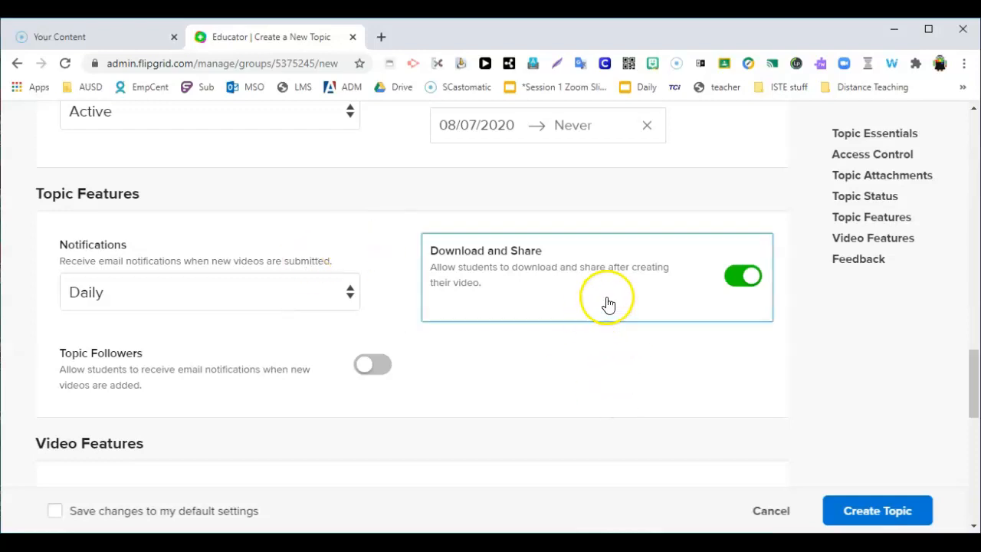
{"action": "left_click", "coordinate": [747, 278]}
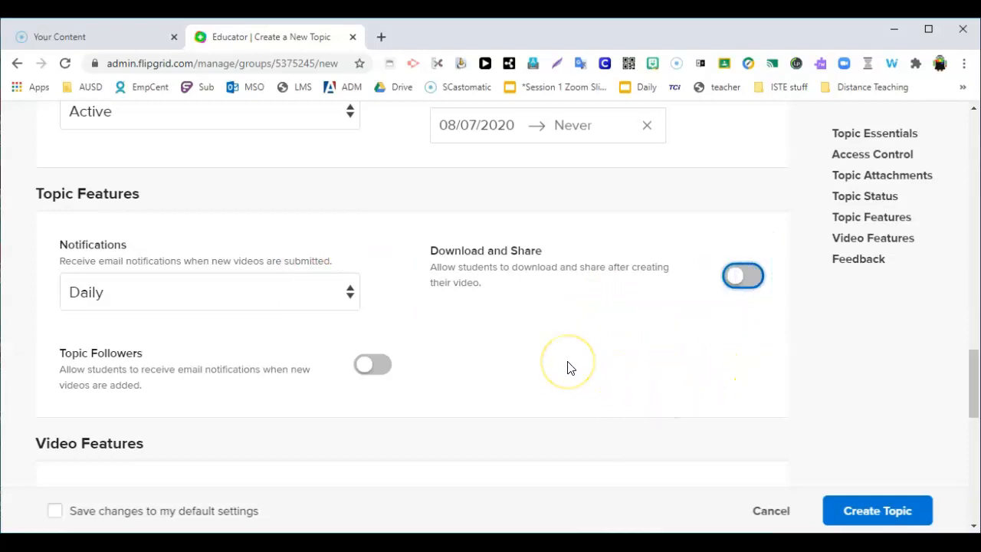
Step: Choose Selfies and Videos as the Video and Selfie Styles option in the topic's video features
{"action": "scroll", "coordinate": [567, 368], "scroll_direction": "down", "scroll_amount": 1}
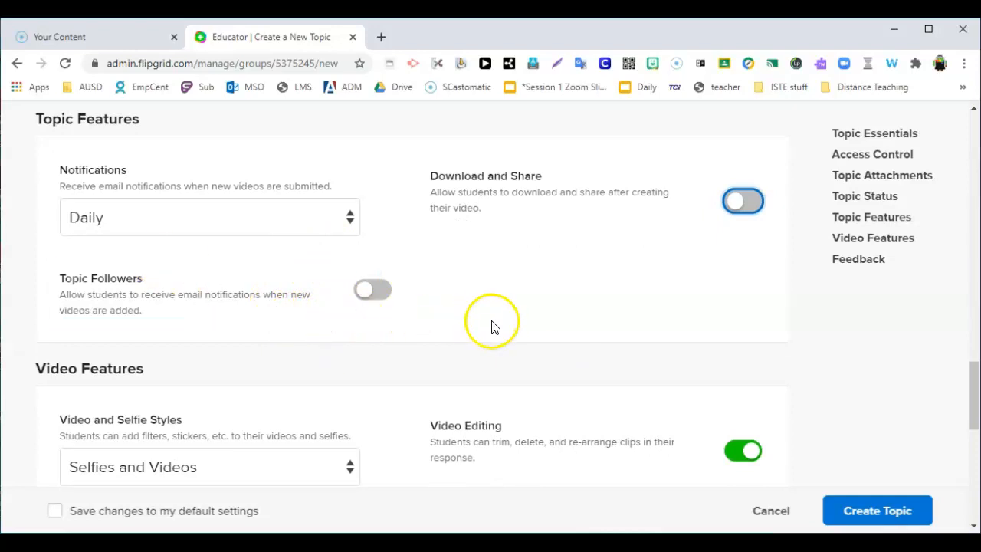
{"action": "scroll", "coordinate": [494, 330], "scroll_direction": "down", "scroll_amount": 1}
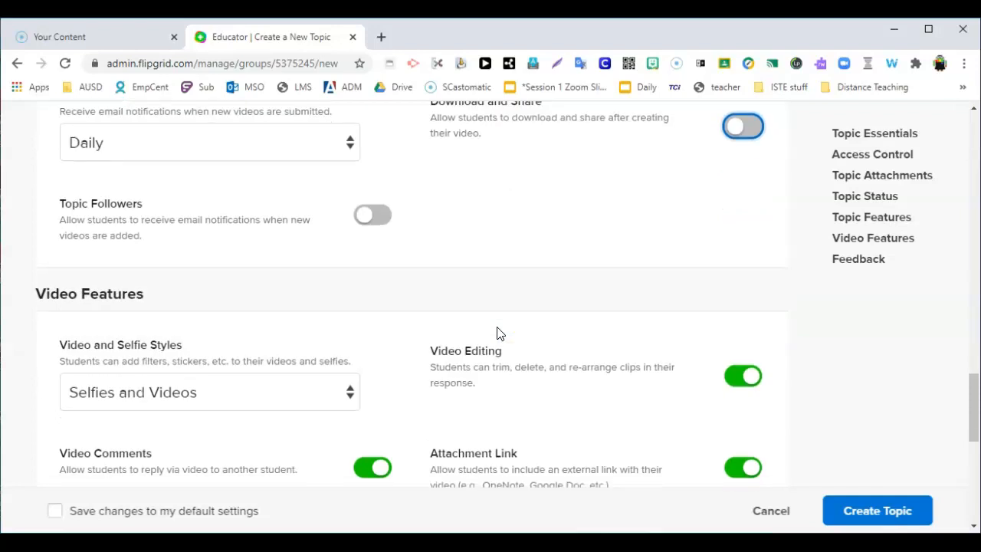
{"action": "scroll", "coordinate": [497, 333], "scroll_direction": "down", "scroll_amount": 1}
{"action": "scroll", "coordinate": [496, 333], "scroll_direction": "down", "scroll_amount": 1}
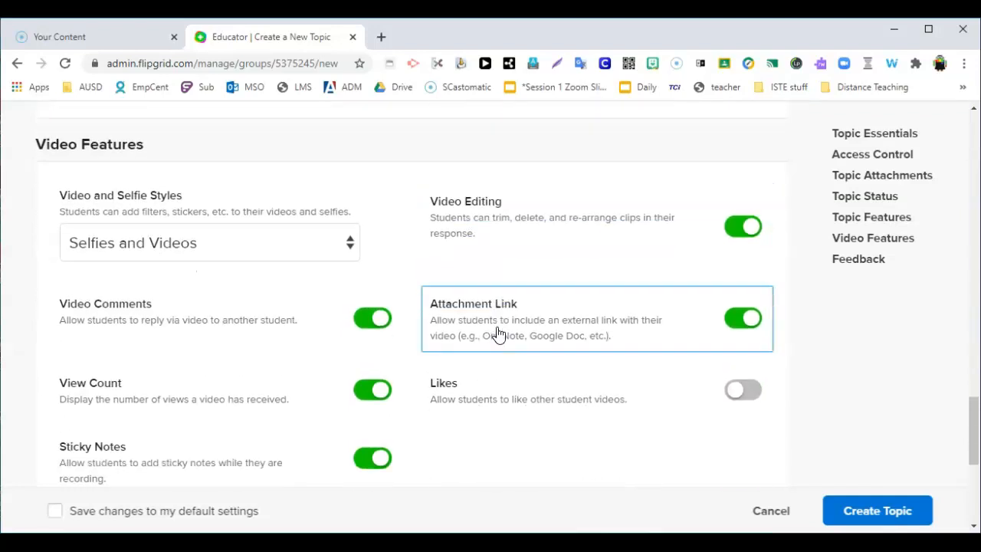
{"action": "left_click", "coordinate": [503, 346]}
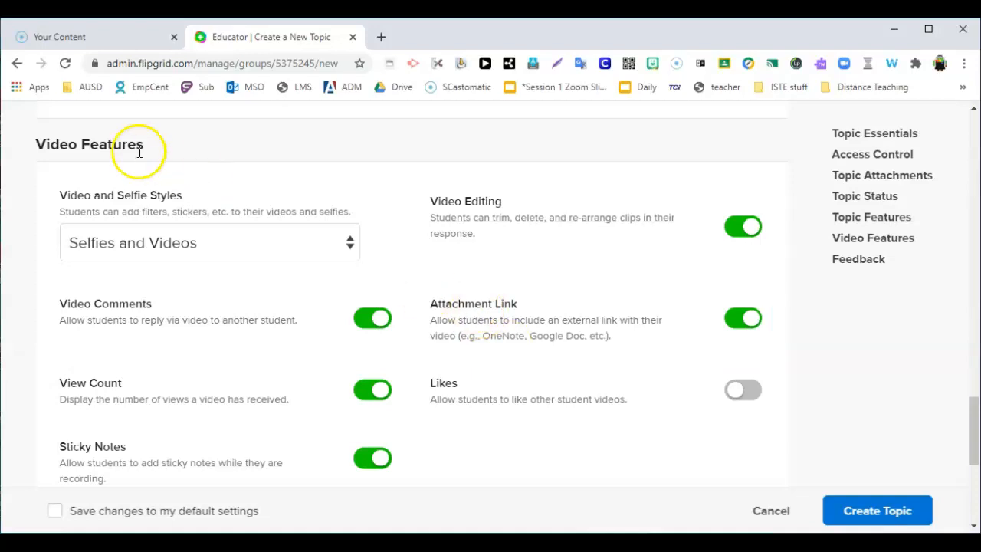
{"action": "left_click", "coordinate": [261, 243]}
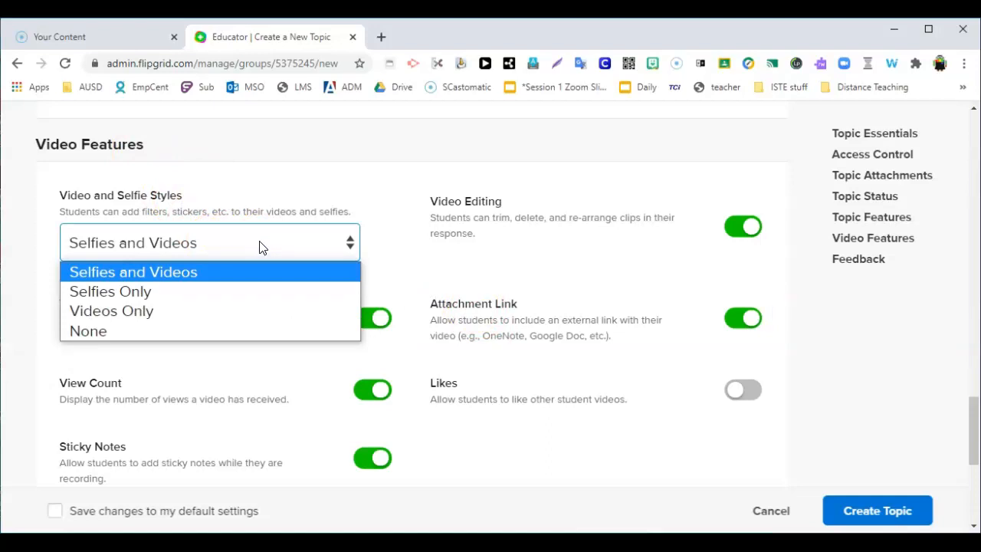
{"action": "left_click", "coordinate": [267, 269]}
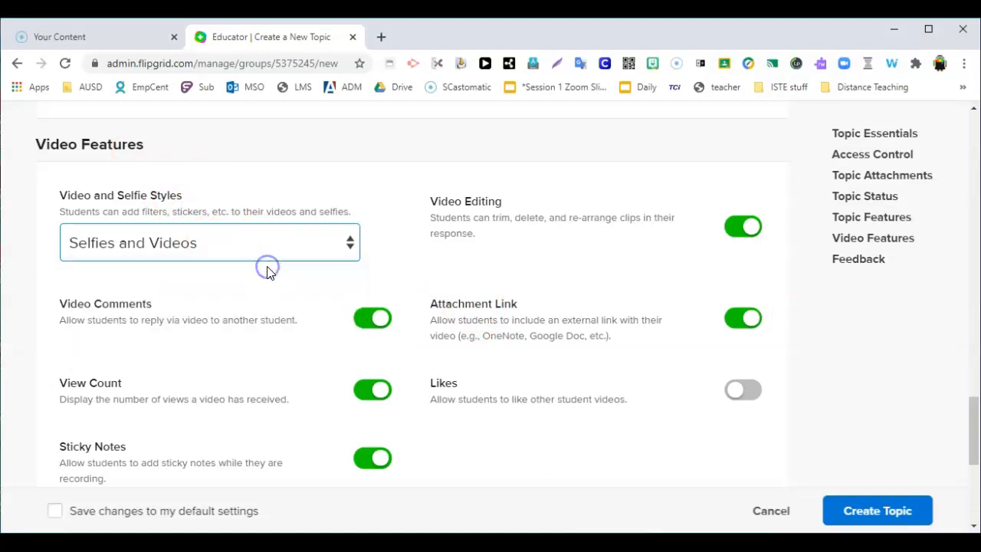
Step: Turn off View Count and Attachment Link in the topic's video features
{"action": "left_click", "coordinate": [117, 309]}
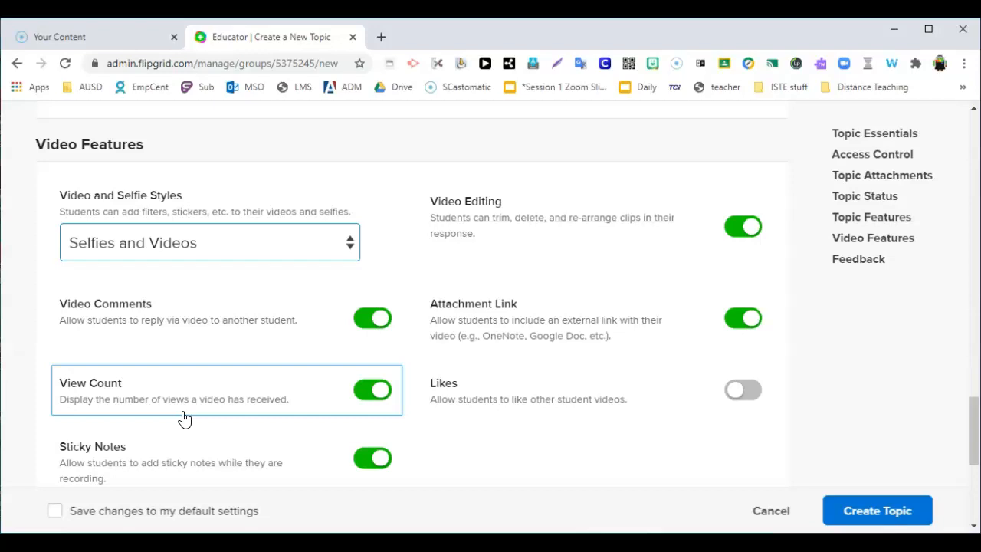
{"action": "left_click", "coordinate": [364, 395]}
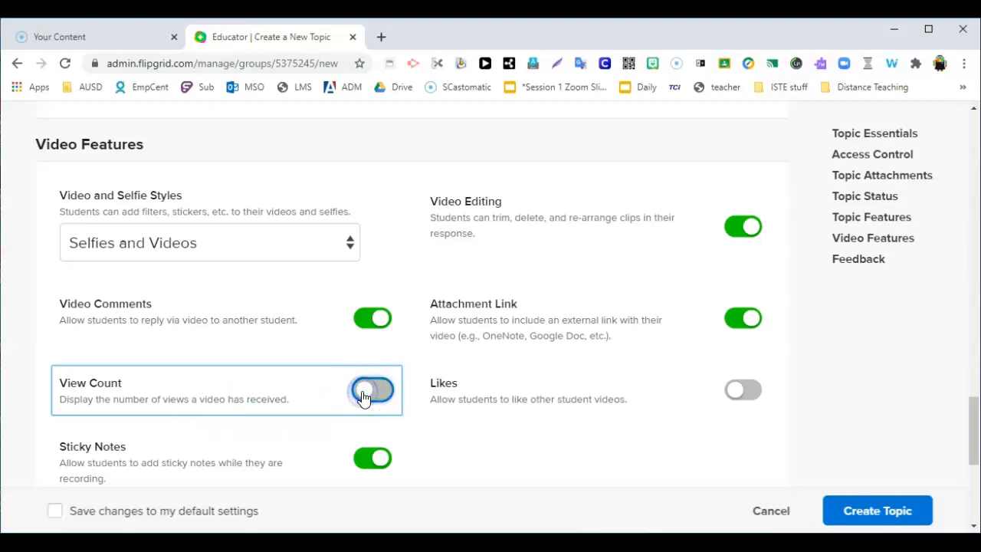
{"action": "left_click", "coordinate": [293, 392]}
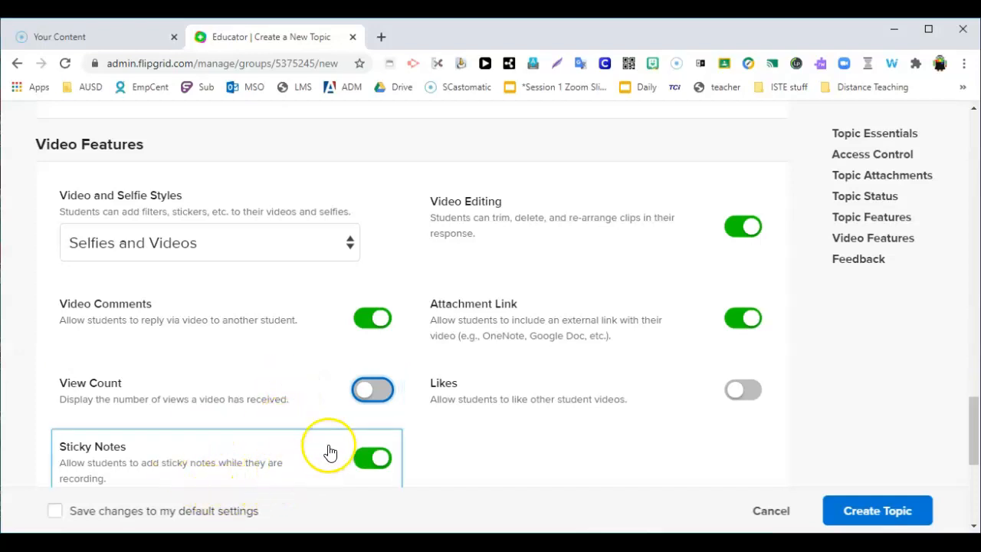
{"action": "scroll", "coordinate": [328, 452], "scroll_direction": "down", "scroll_amount": 1}
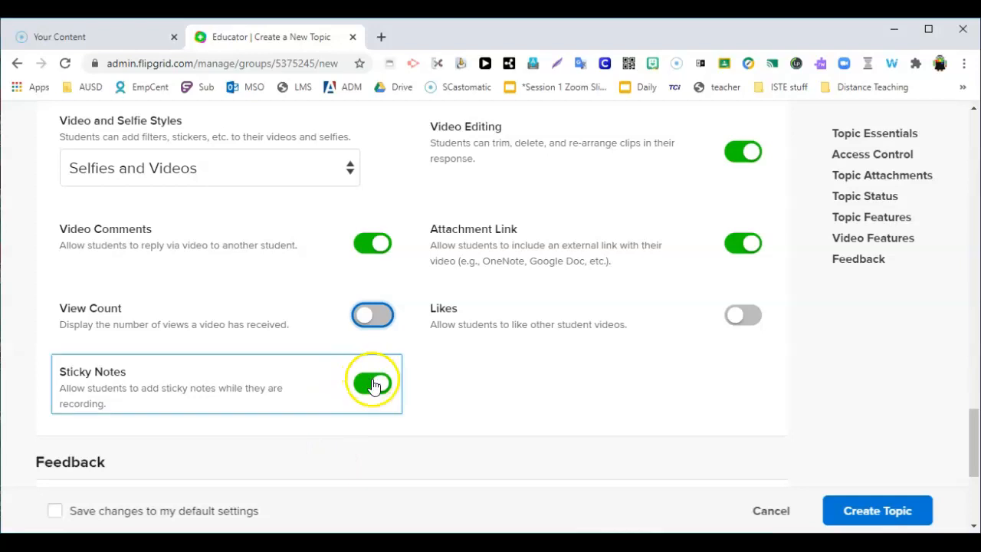
{"action": "scroll", "coordinate": [475, 375], "scroll_direction": "up", "scroll_amount": 1}
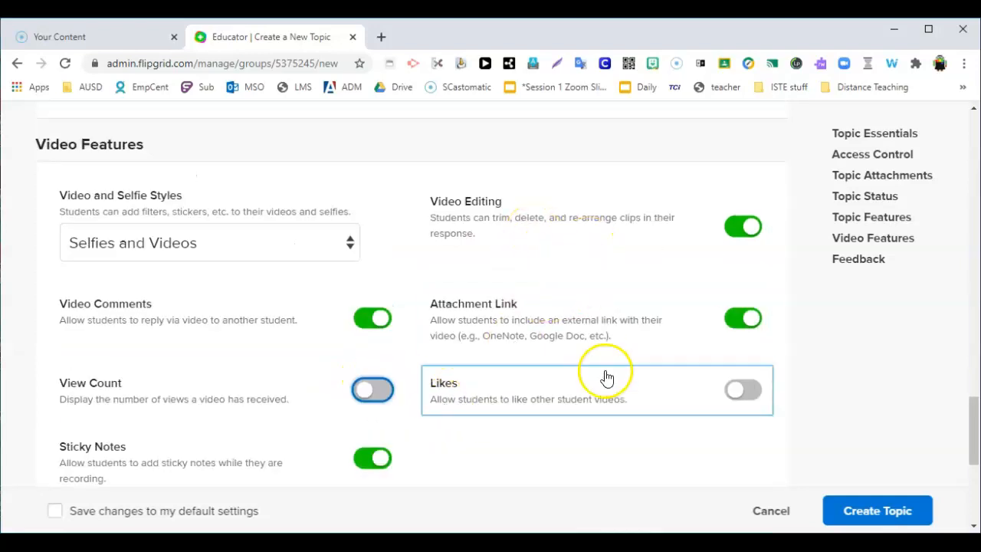
{"action": "left_click", "coordinate": [734, 323]}
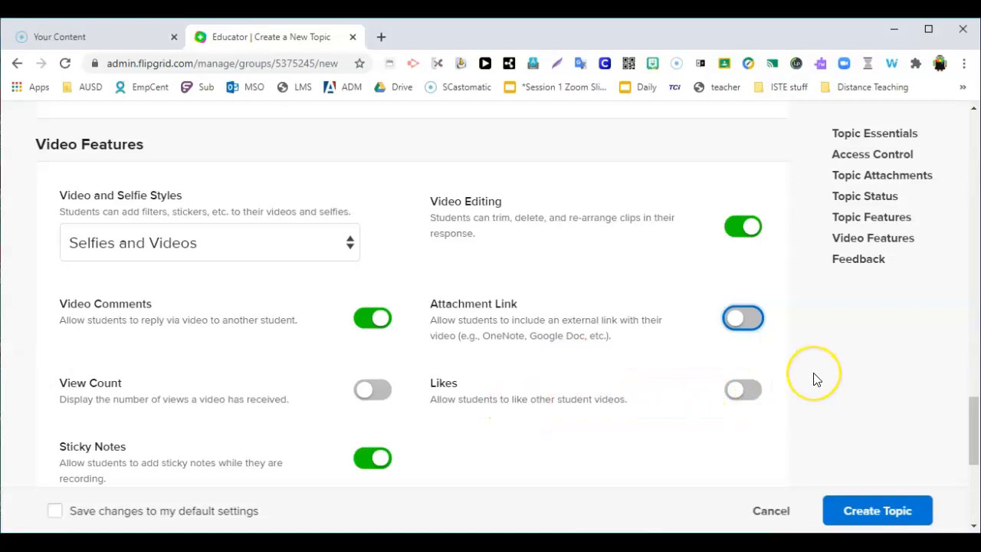
Step: Create the topic with Basic Feedback and close the link-sharing dialog
{"action": "scroll", "coordinate": [814, 381], "scroll_direction": "down", "scroll_amount": 1}
{"action": "scroll", "coordinate": [816, 379], "scroll_direction": "down", "scroll_amount": 3}
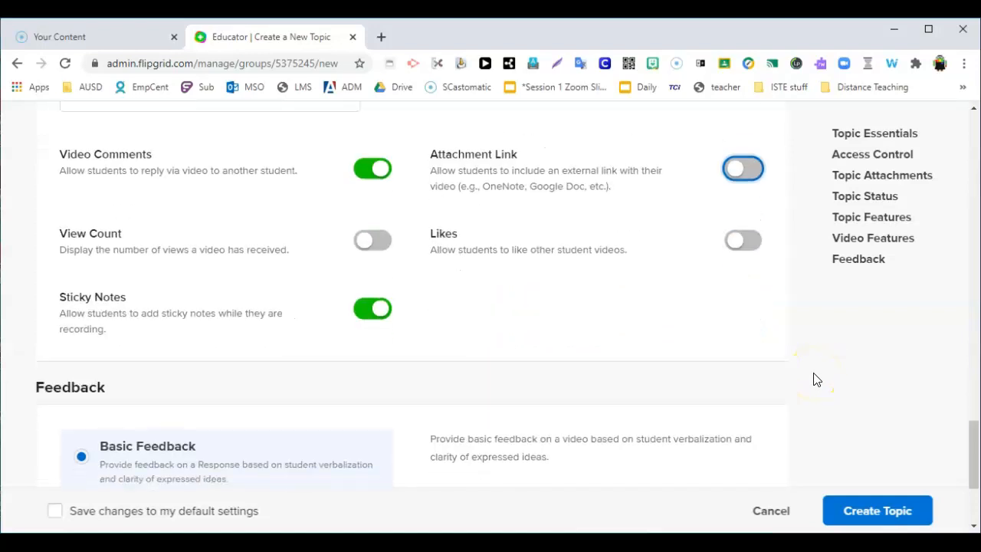
{"action": "scroll", "coordinate": [816, 379], "scroll_direction": "down", "scroll_amount": 1}
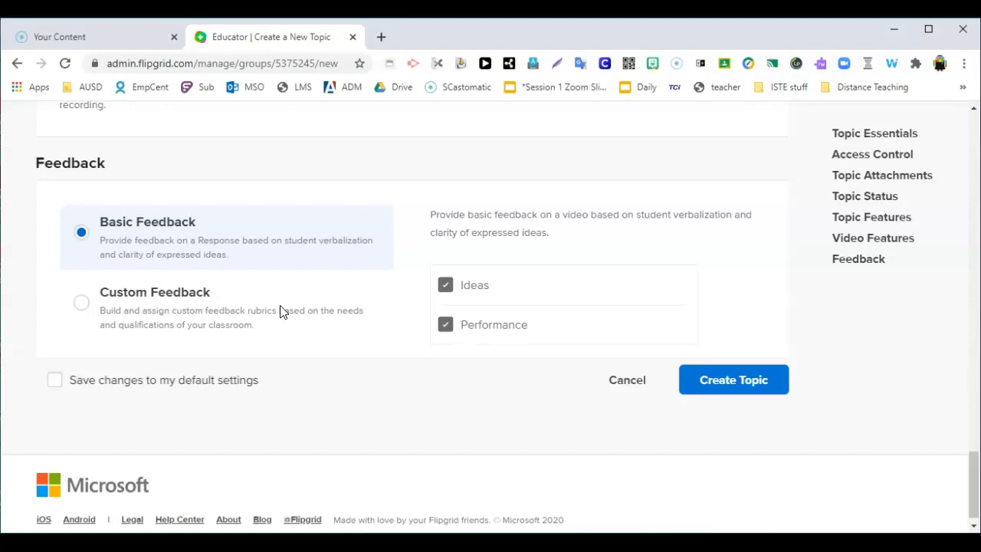
{"action": "left_click", "coordinate": [718, 378]}
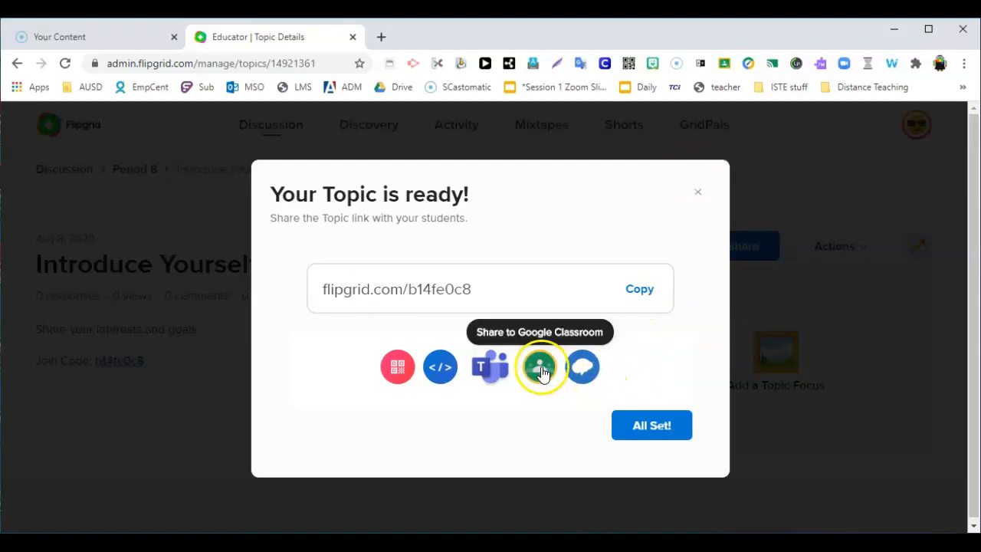
{"action": "left_click", "coordinate": [657, 436]}
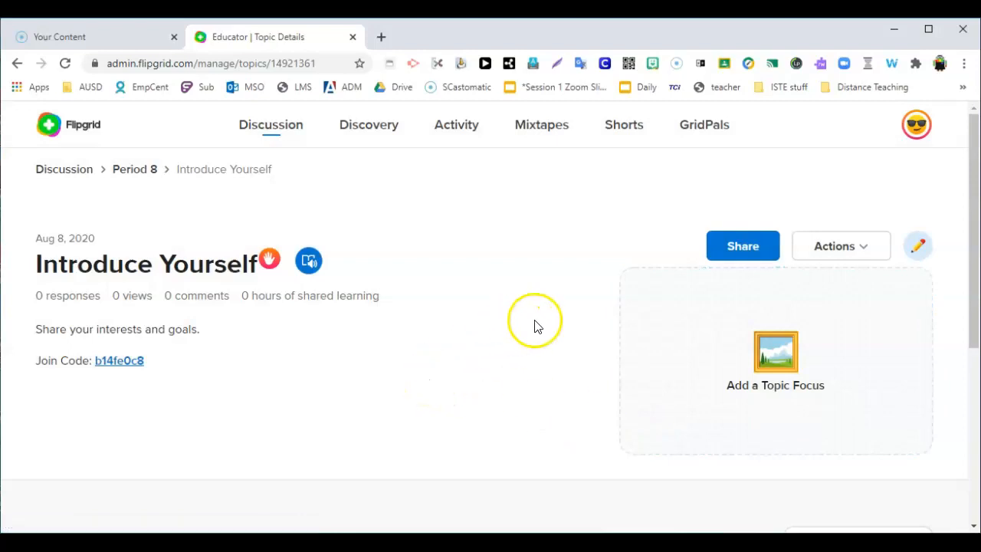
Step: Examine the Introduce Yourself topic page, including its responses area, list of available actions and moderation marker
{"action": "scroll", "coordinate": [379, 405], "scroll_direction": "down", "scroll_amount": 2}
{"action": "scroll", "coordinate": [383, 406], "scroll_direction": "up", "scroll_amount": 2}
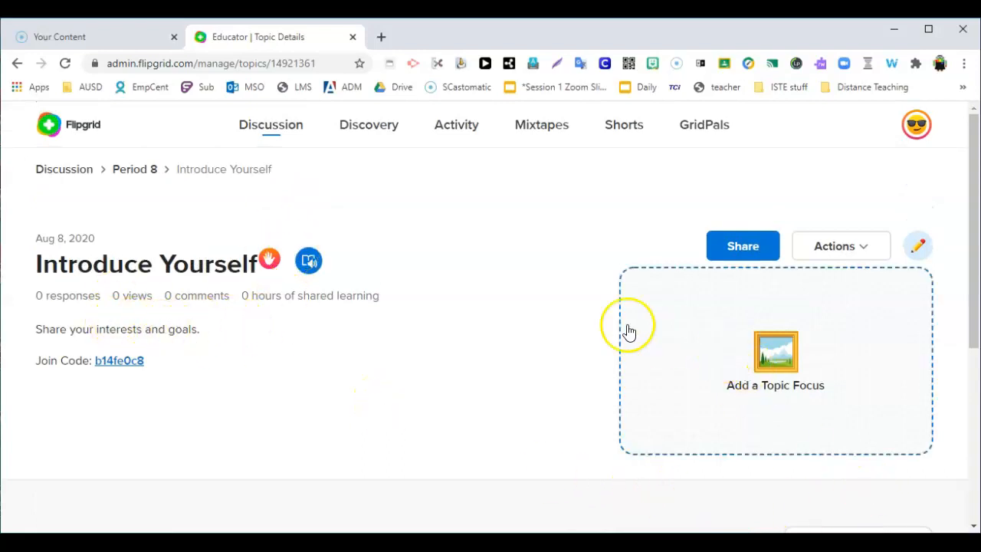
{"action": "scroll", "coordinate": [552, 328], "scroll_direction": "down", "scroll_amount": 1}
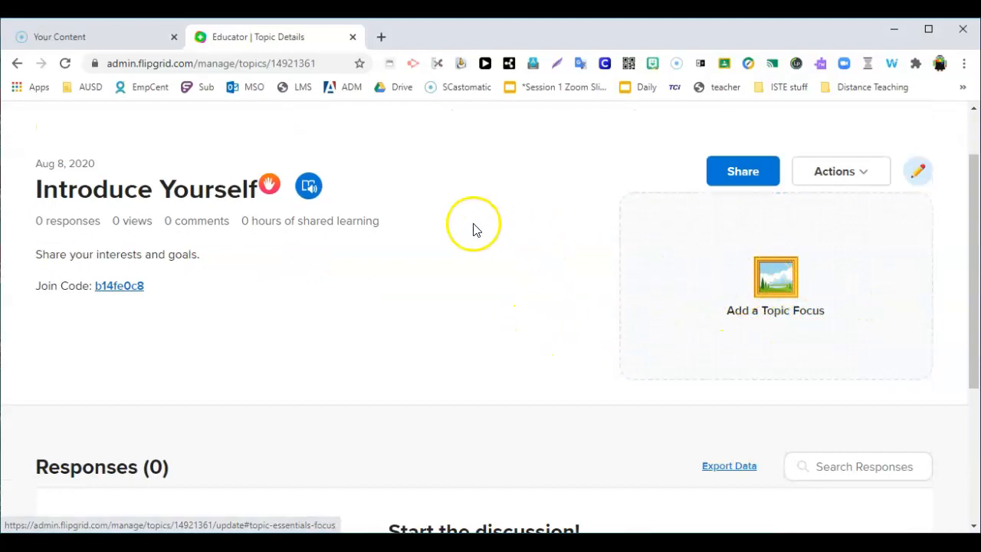
{"action": "scroll", "coordinate": [473, 228], "scroll_direction": "down", "scroll_amount": 1}
{"action": "scroll", "coordinate": [523, 239], "scroll_direction": "up", "scroll_amount": 2}
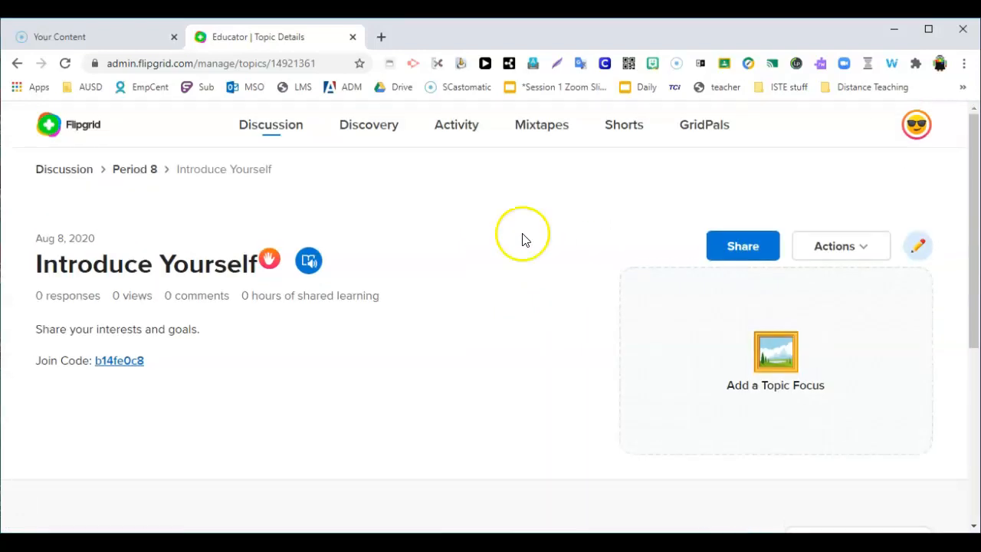
{"action": "left_click", "coordinate": [847, 251]}
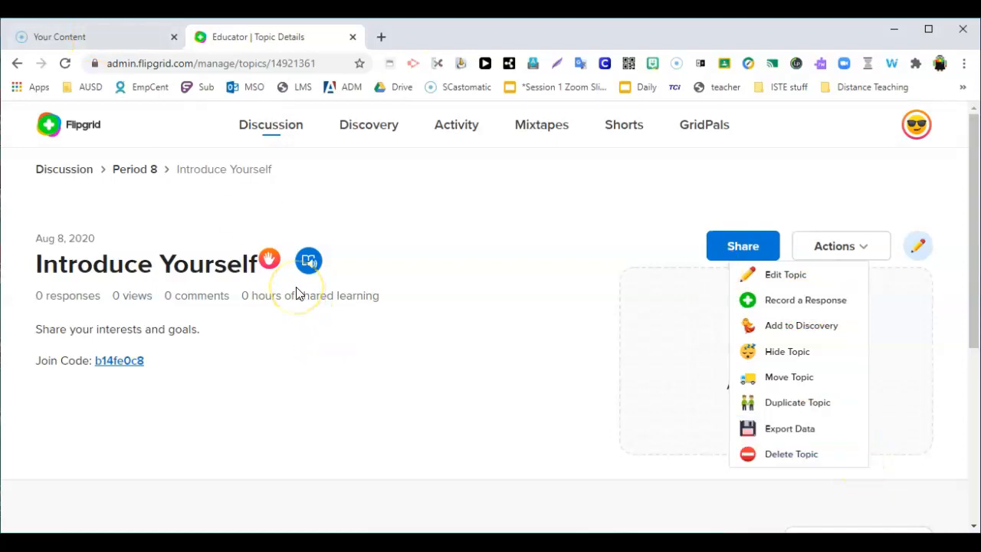
{"action": "mouse_move", "coordinate": [273, 270]}
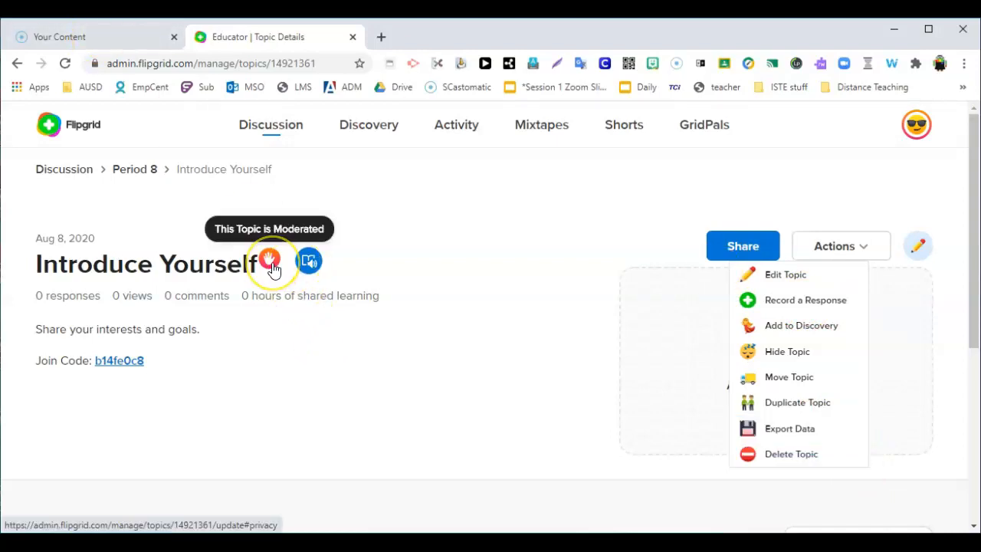